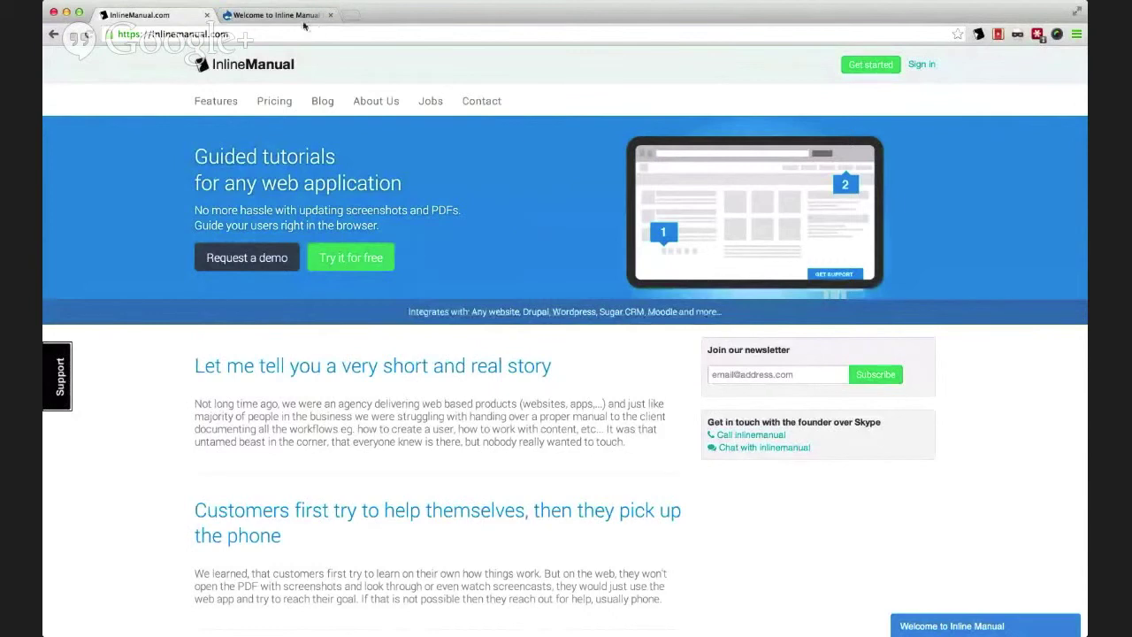
Start the "Welcome to Drupal Demo" tour on the Drupal demo site and advance to the "Documenting workflows" step.
click(298, 16)
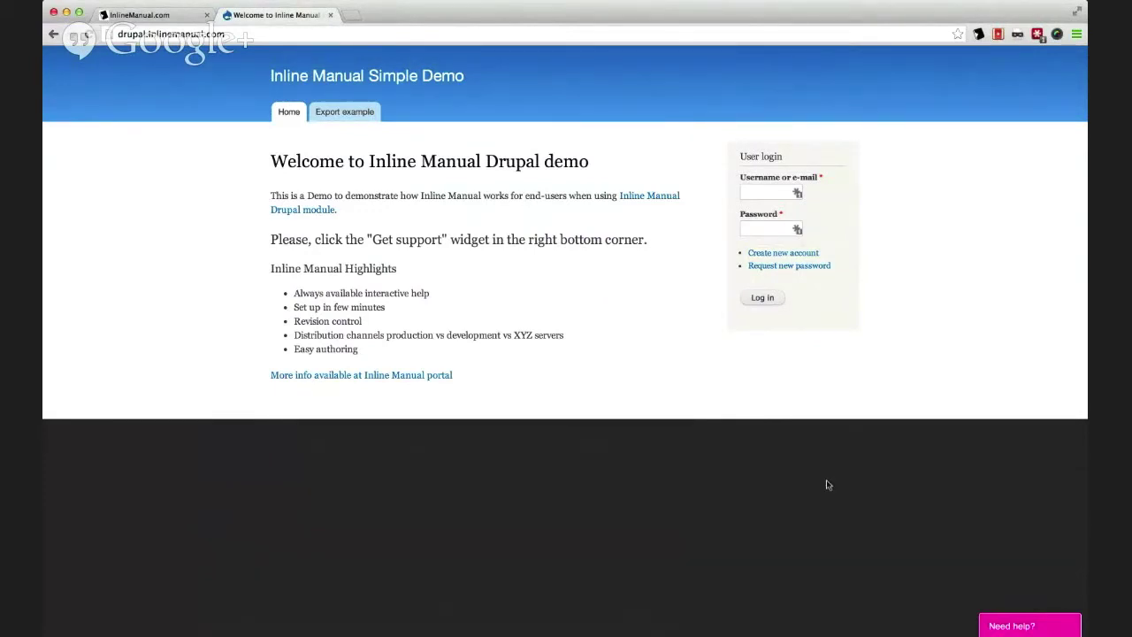
click(1012, 626)
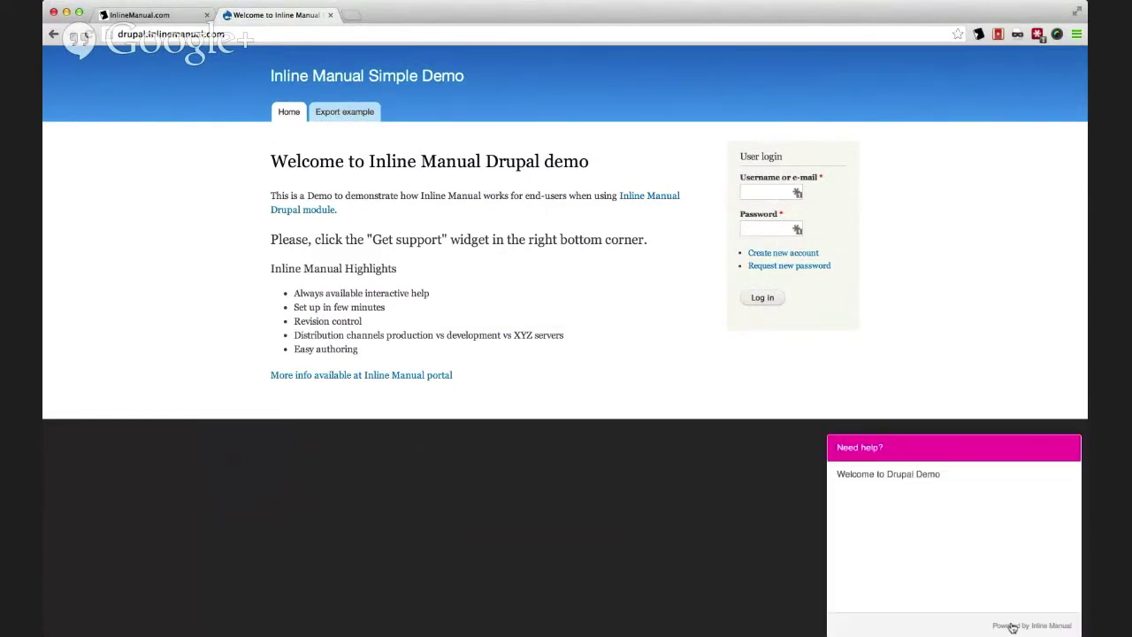
click(863, 475)
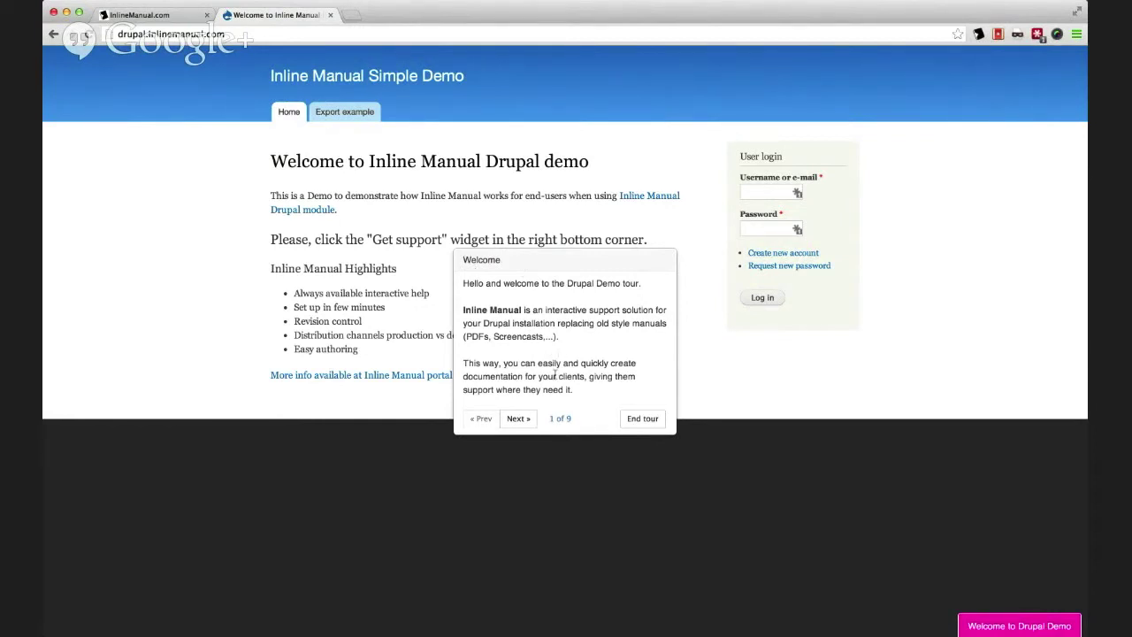
click(521, 422)
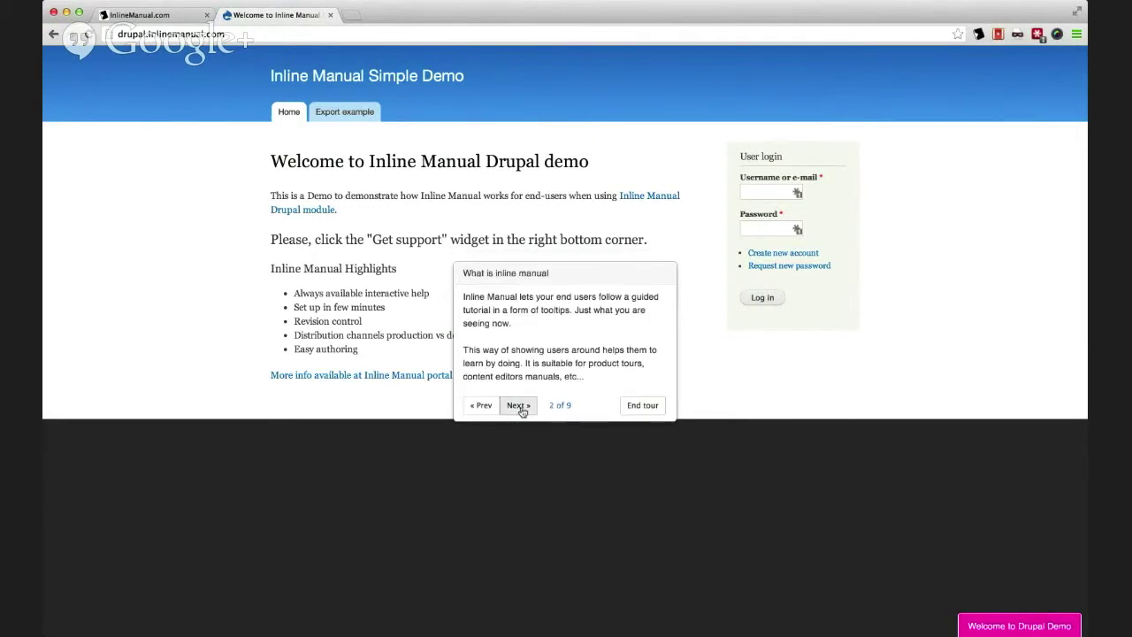
click(522, 412)
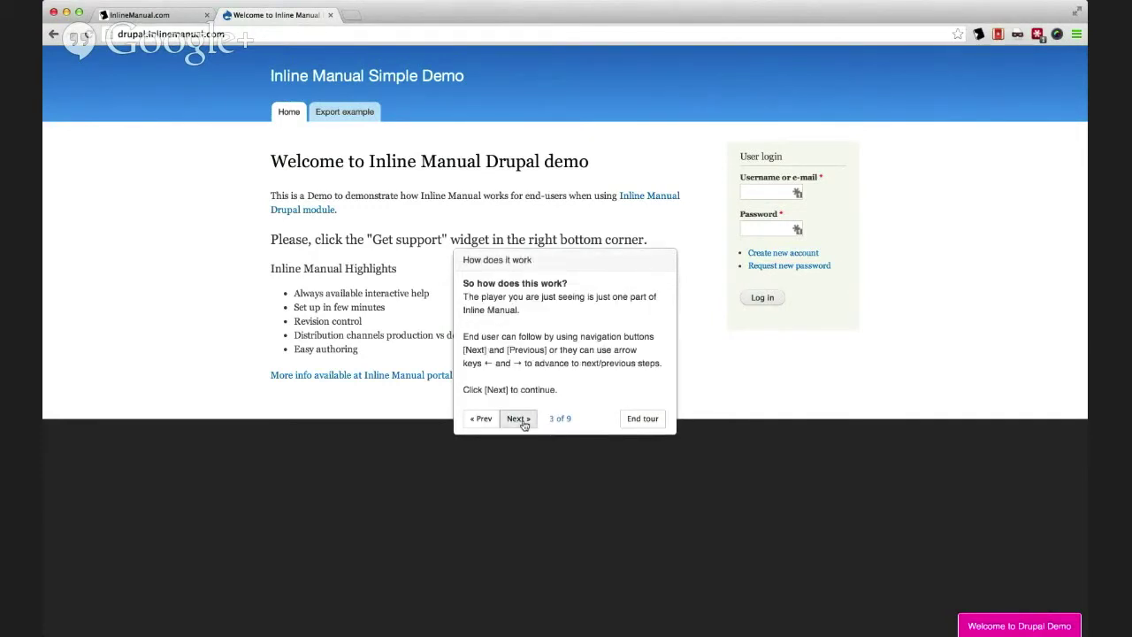
click(521, 421)
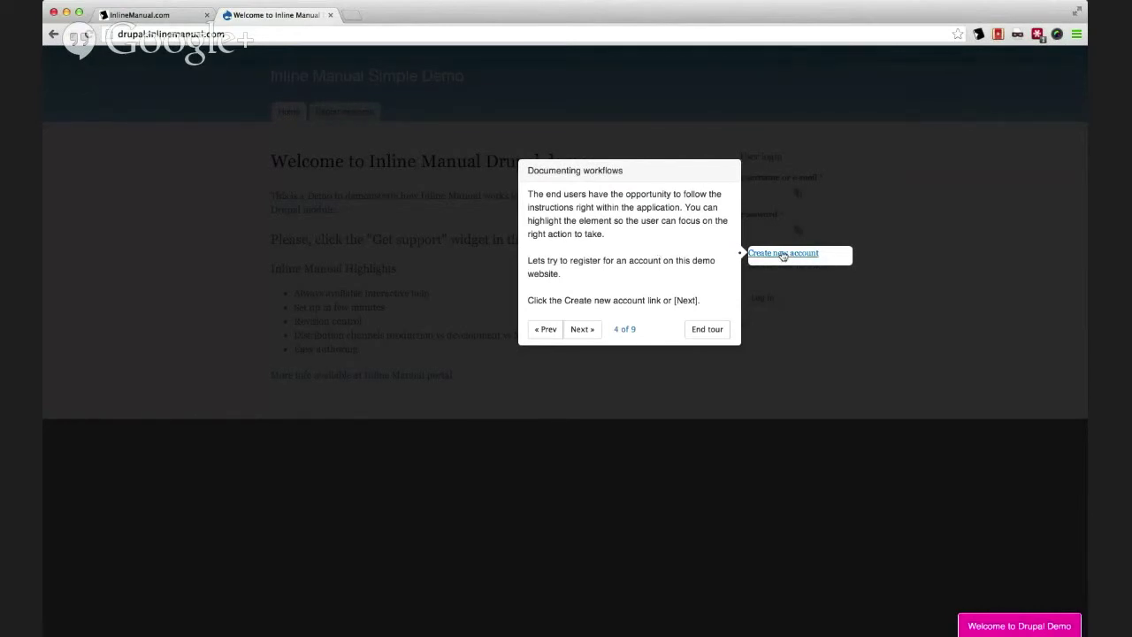
Follow the tour through the account registration page to its last step and submit the registration form with blank fields.
click(783, 255)
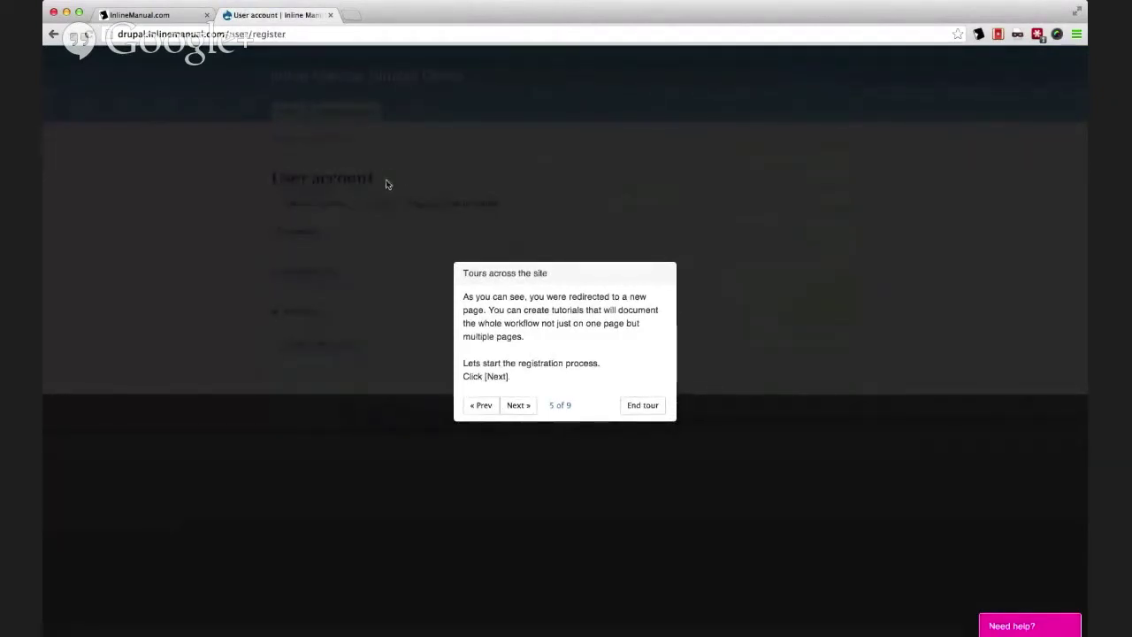
click(511, 409)
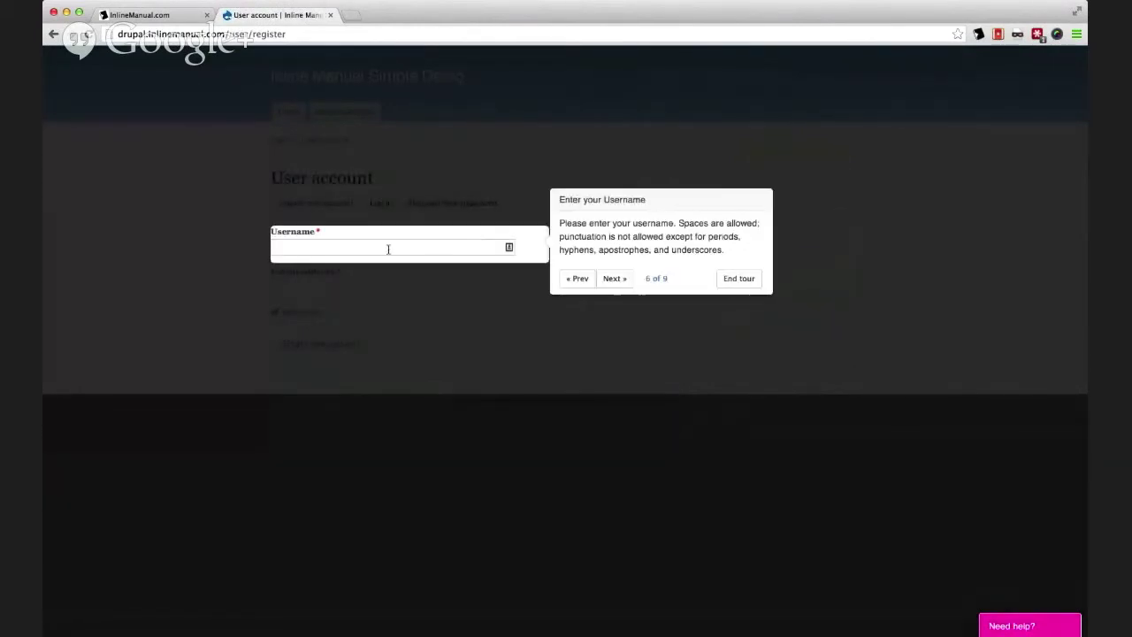
click(387, 246)
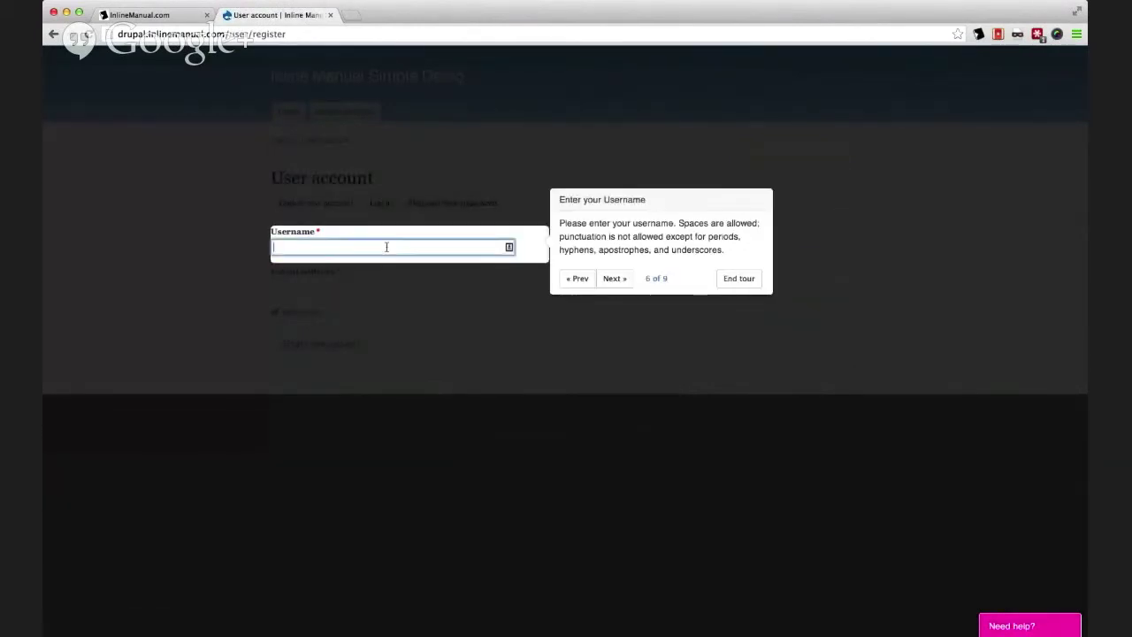
click(611, 279)
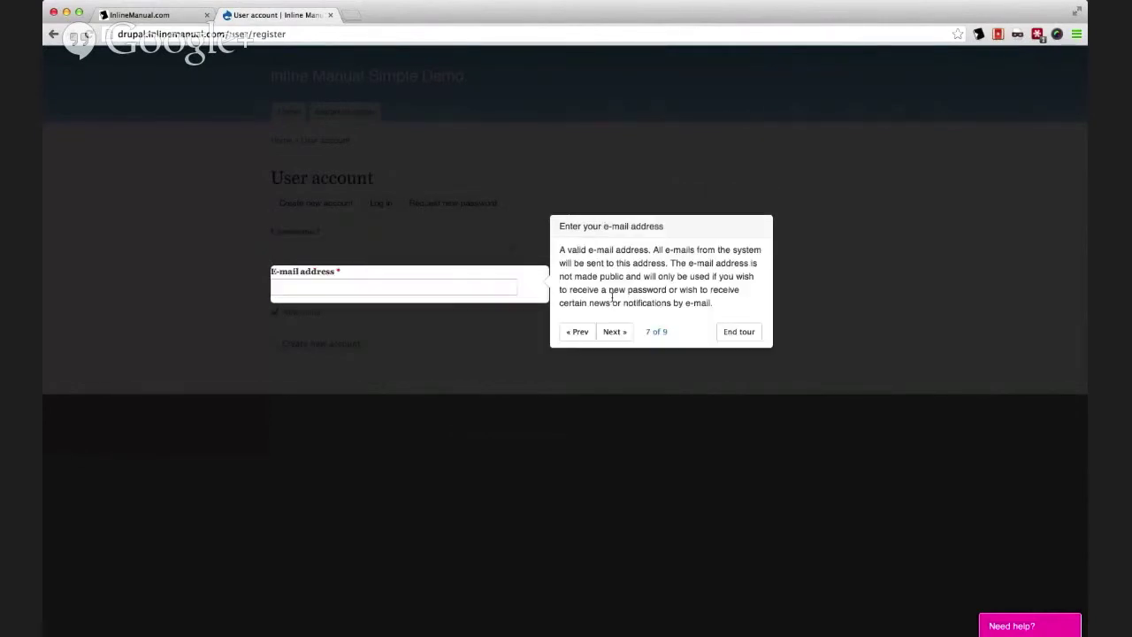
click(616, 338)
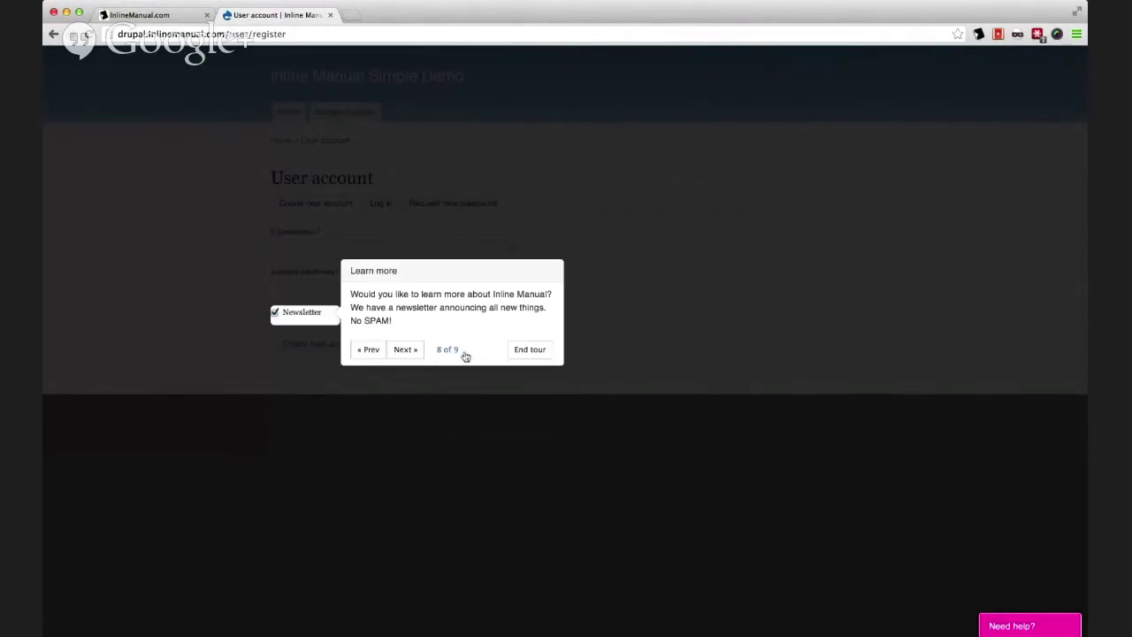
click(409, 350)
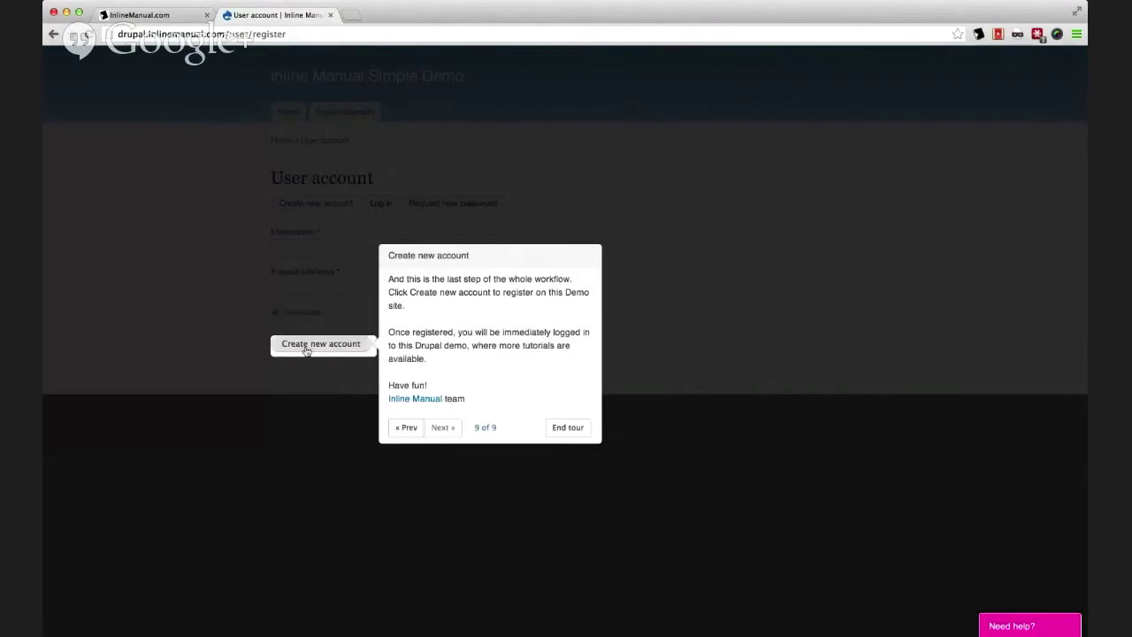
click(306, 348)
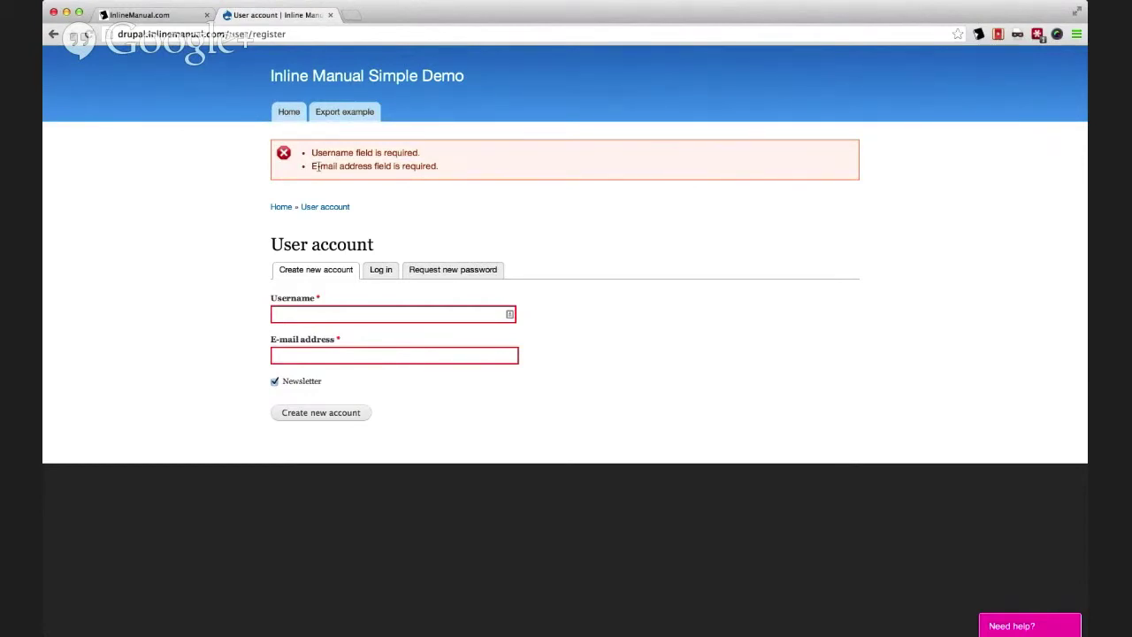
Check the topics offered in the help widget, close it and return to the demo home page.
click(1006, 626)
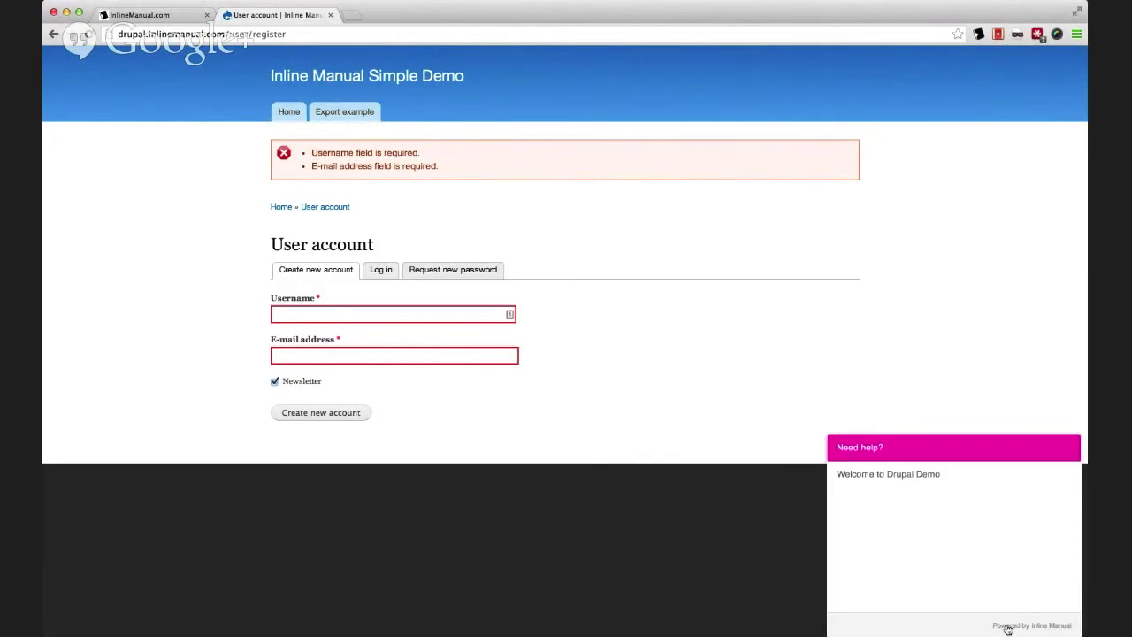
click(885, 445)
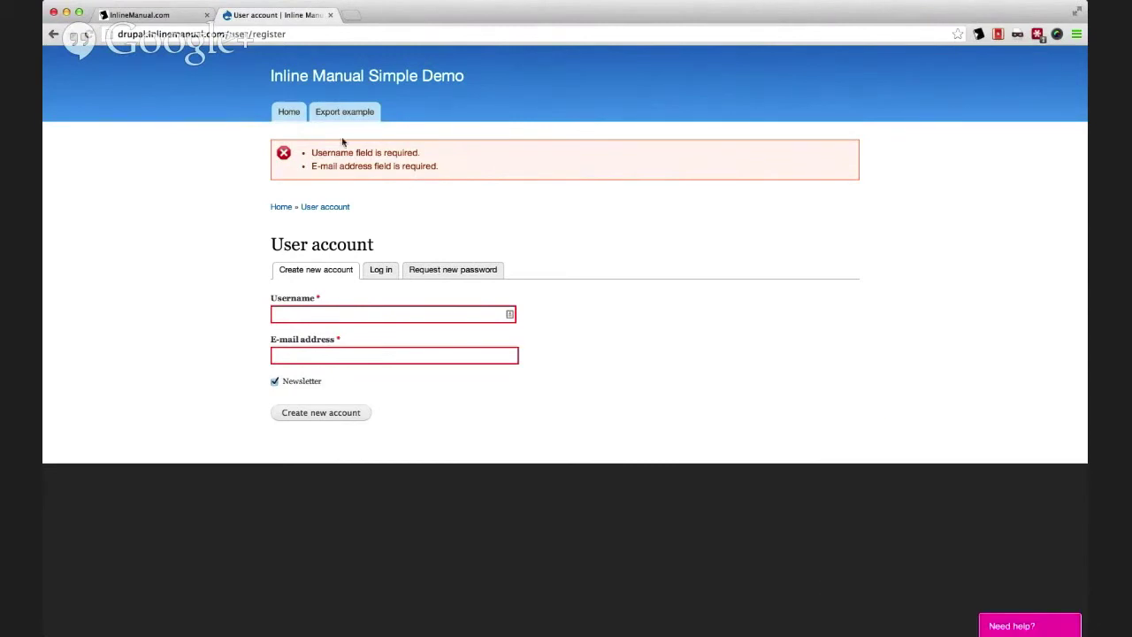
click(317, 76)
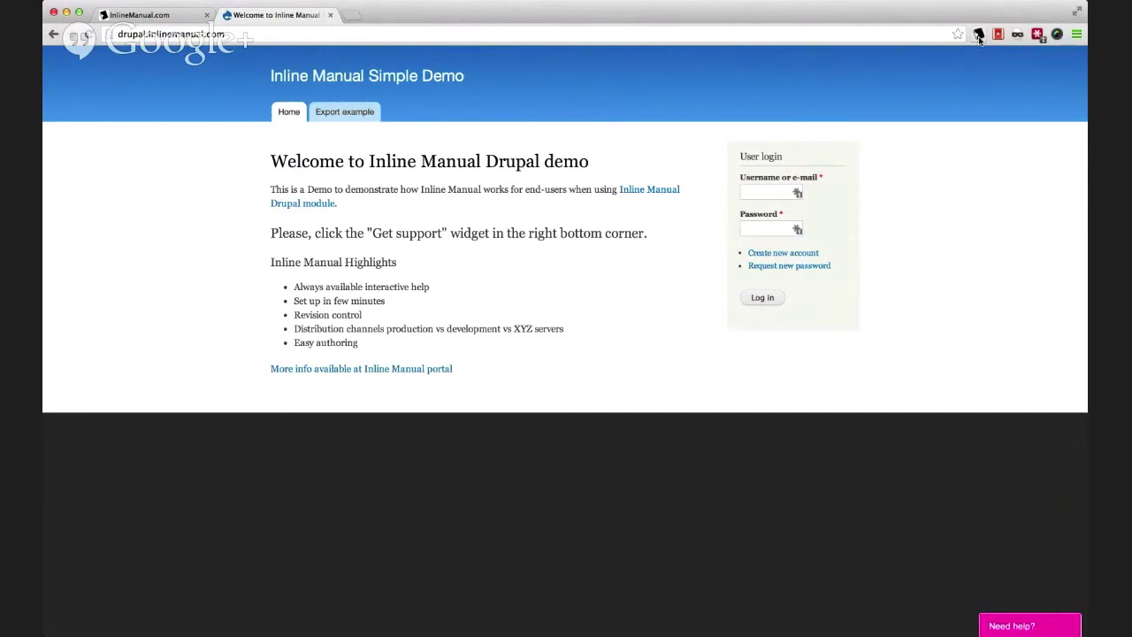
Open the Inline Manual authoring sidebar on the demo page and sign in on inlinemanual.com with the prefilled credentials.
click(979, 36)
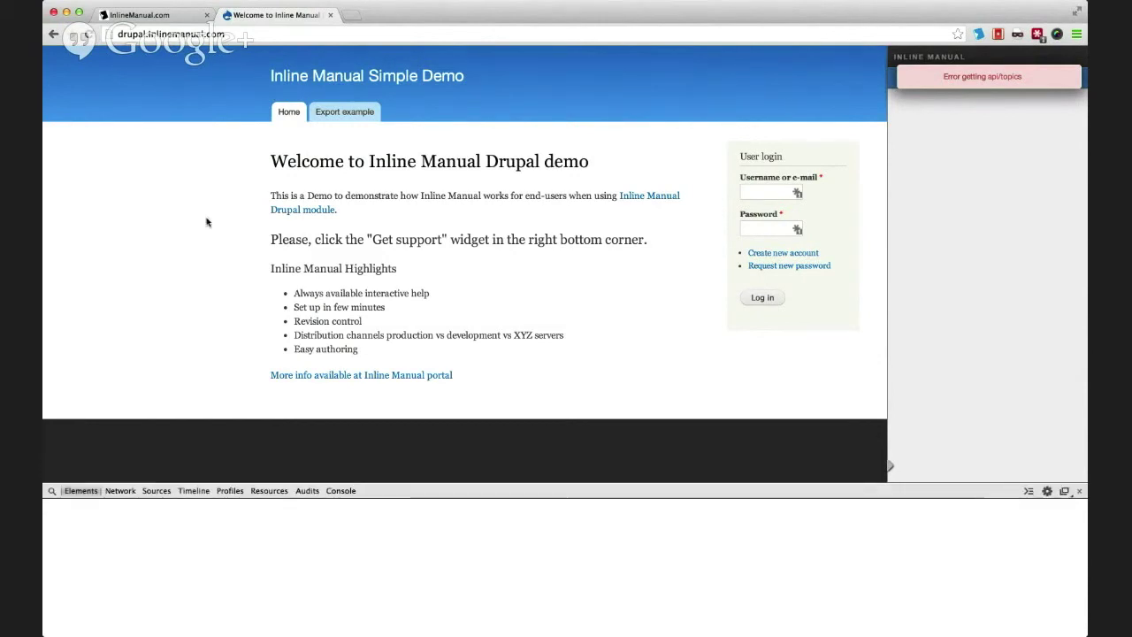
key(super+1)
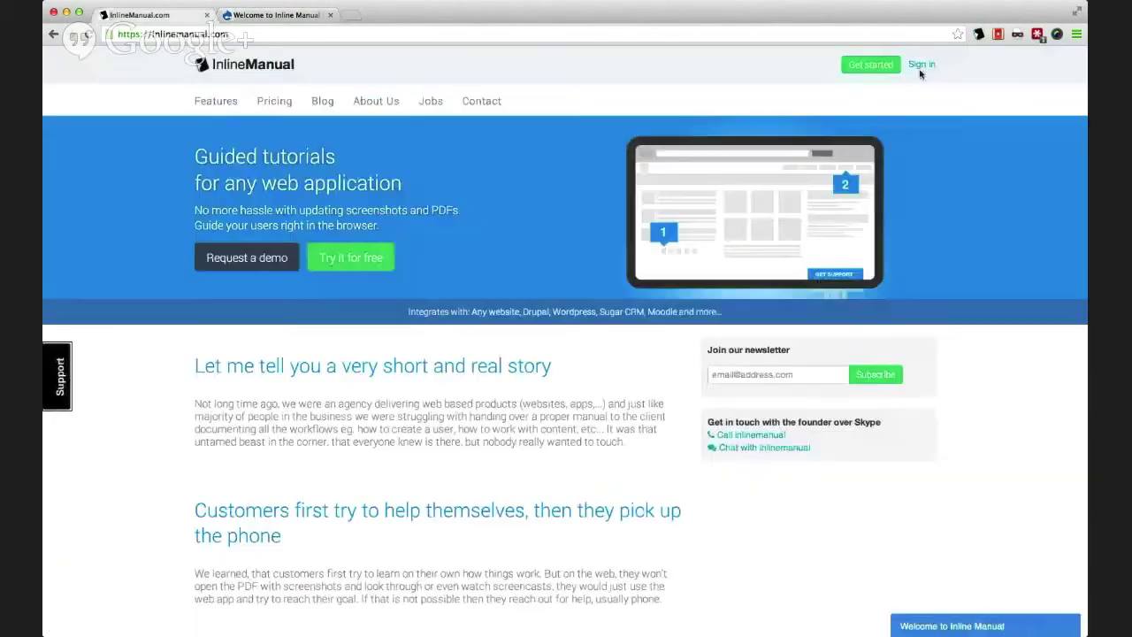
click(921, 69)
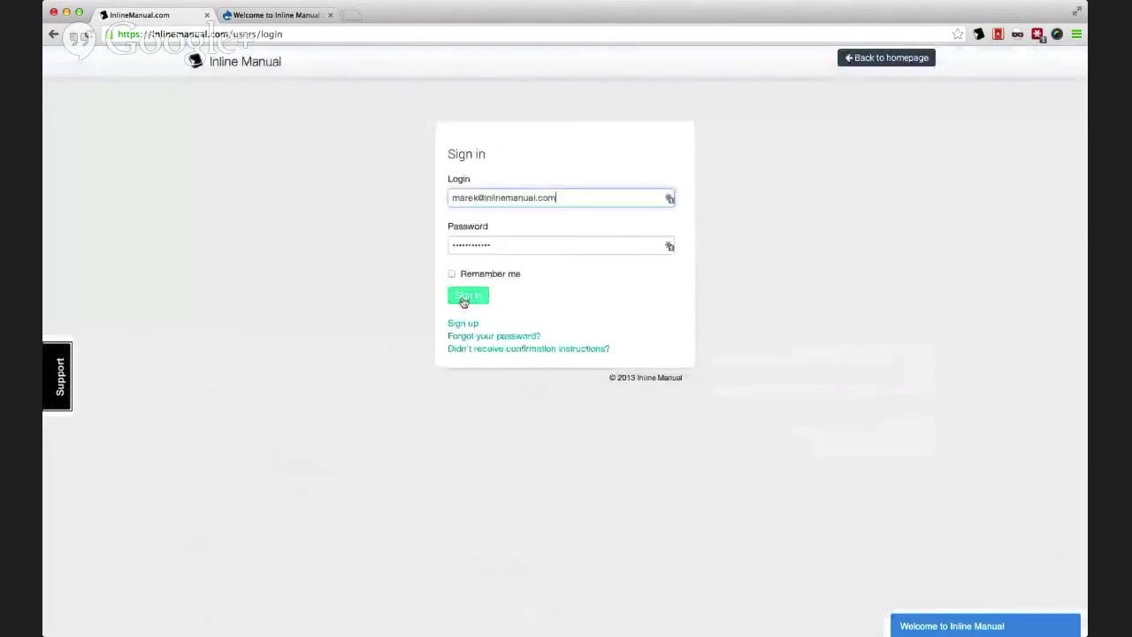
click(464, 301)
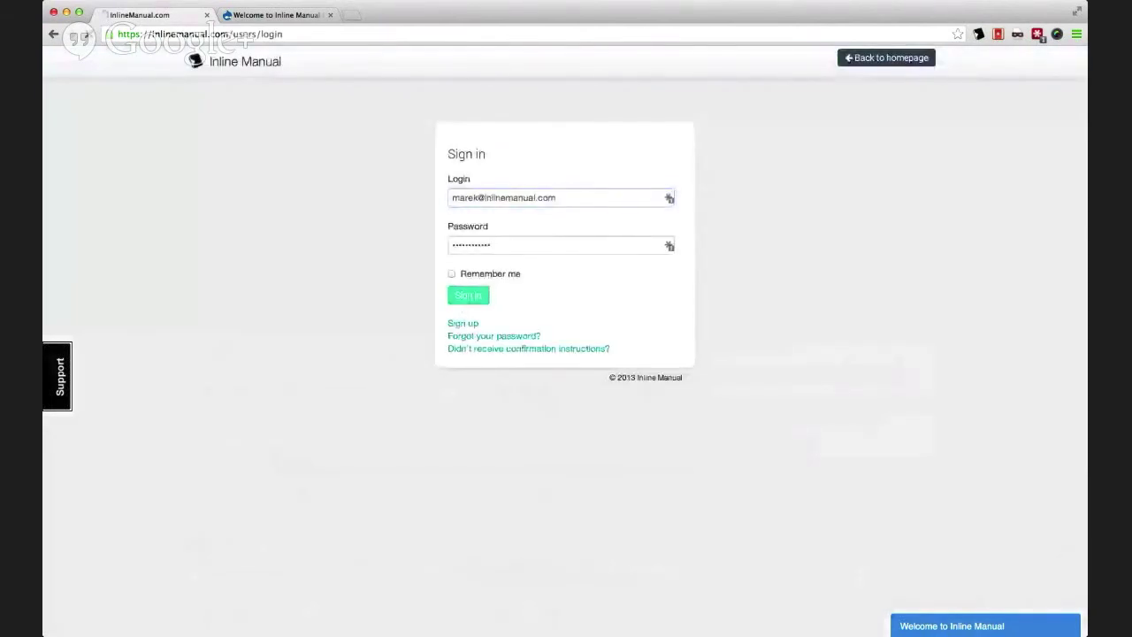
Return to the Drupal demo, close the developer tools and reload the page to refresh the authoring sidebar.
click(283, 19)
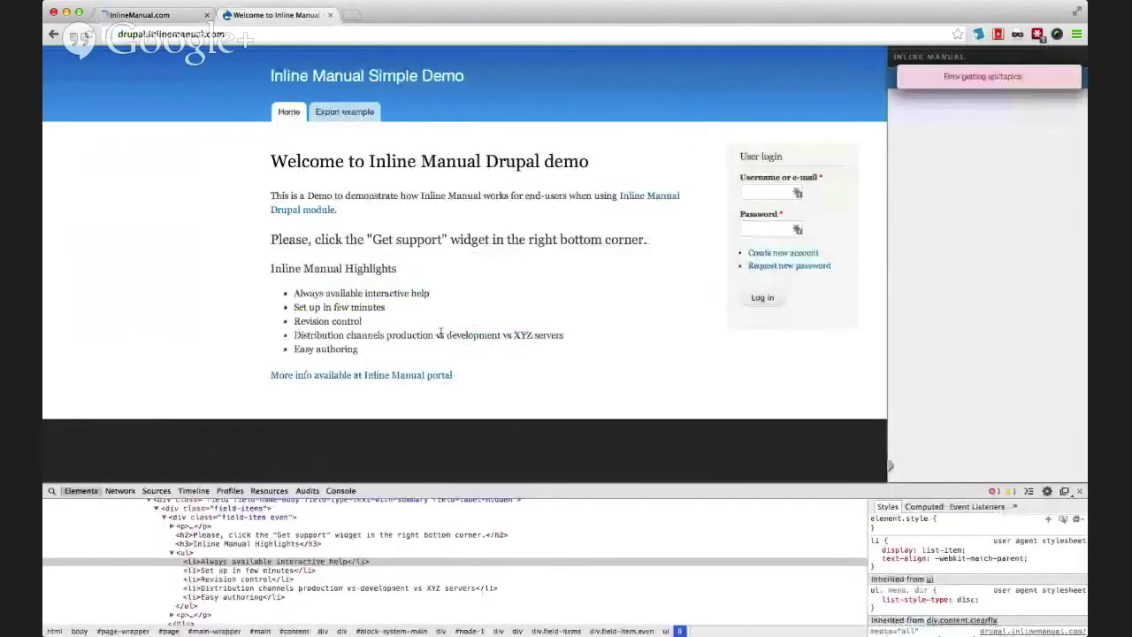
click(1080, 491)
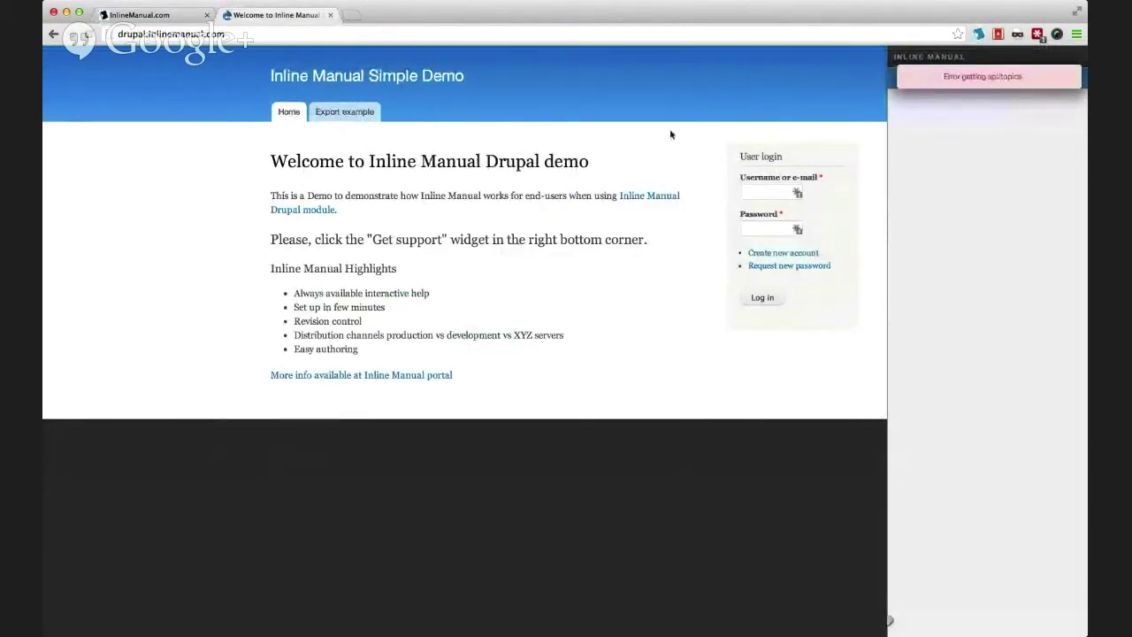
key(super+r)
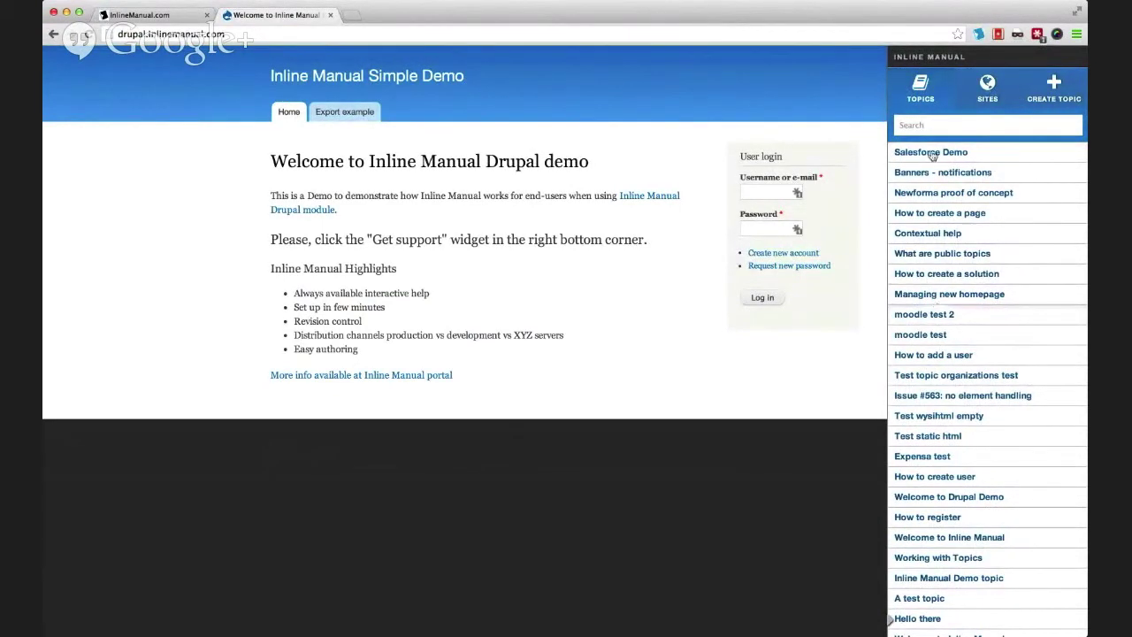
Open the "Welcome to Drupal Demo" topic of the drupal.inlinemanual.com site for editing.
click(987, 92)
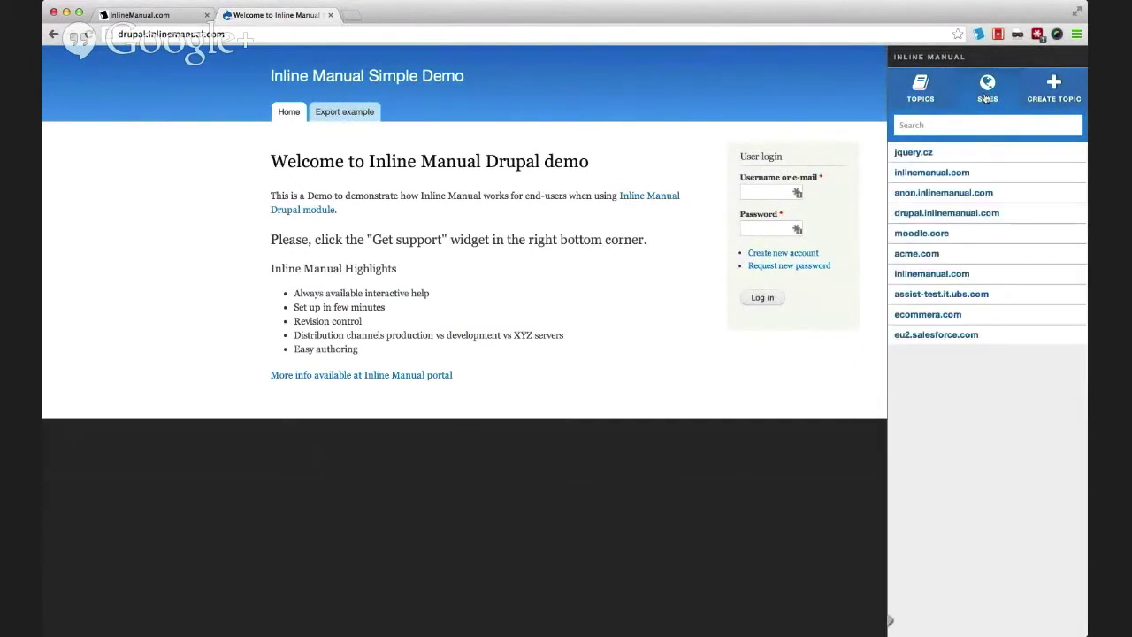
click(932, 217)
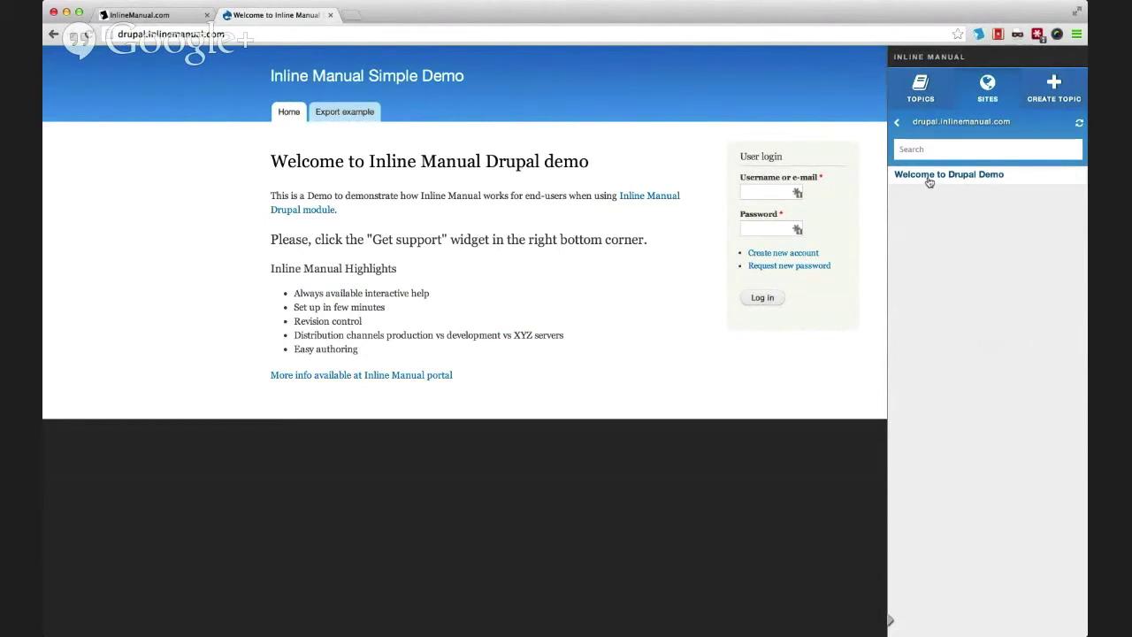
click(928, 179)
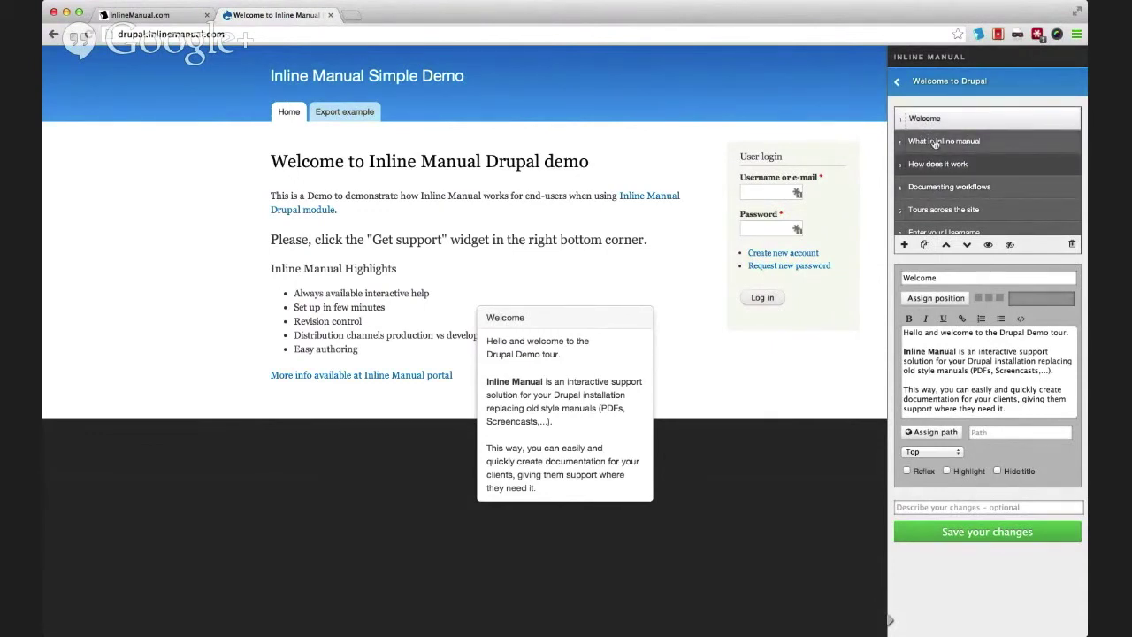
Preview the topic's existing steps up to "Documenting workflows" and go back to the "Welcome" step.
key(Down)
key(Down)
key(Down)
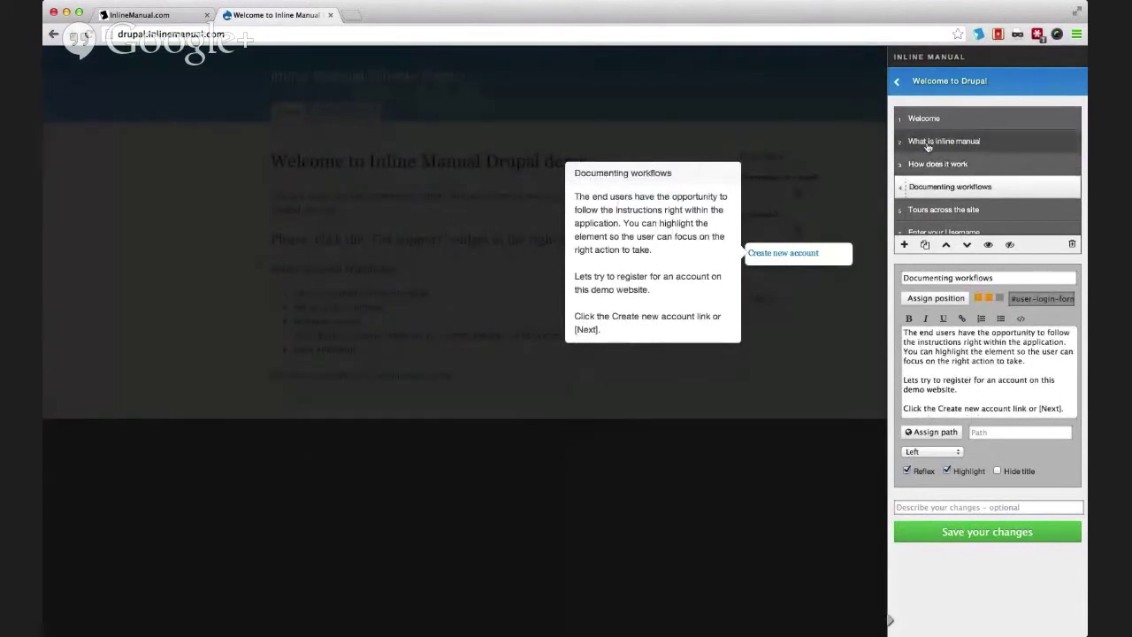
click(927, 143)
click(924, 121)
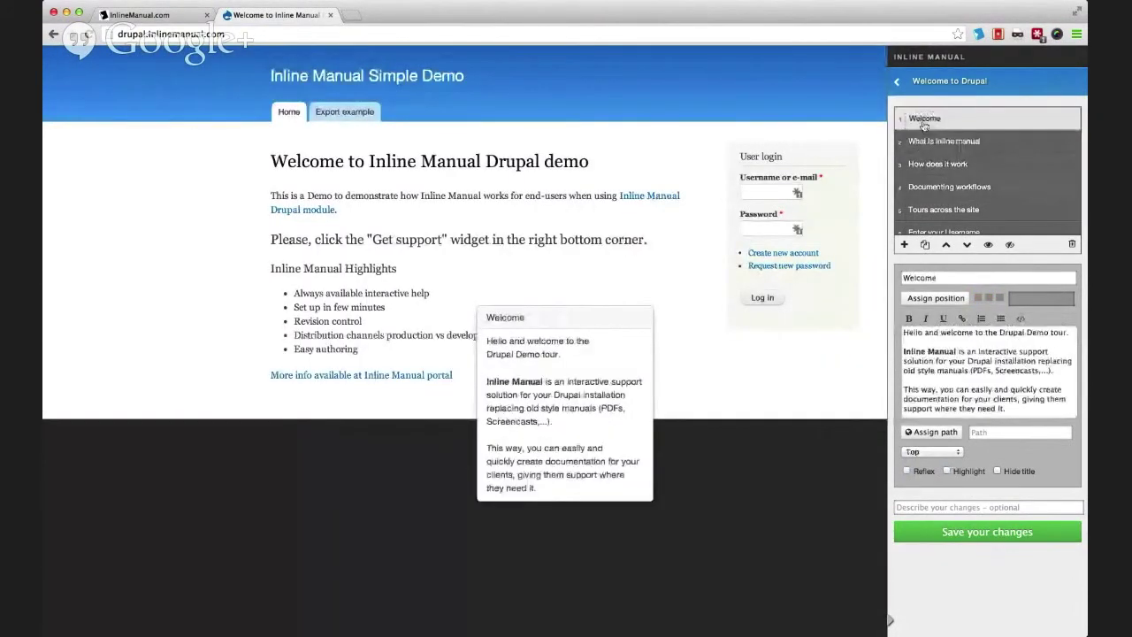
Add a new step to the topic, anchor it to the "Inline Manual Simple Demo" site title and set its placement to Bottom.
click(905, 246)
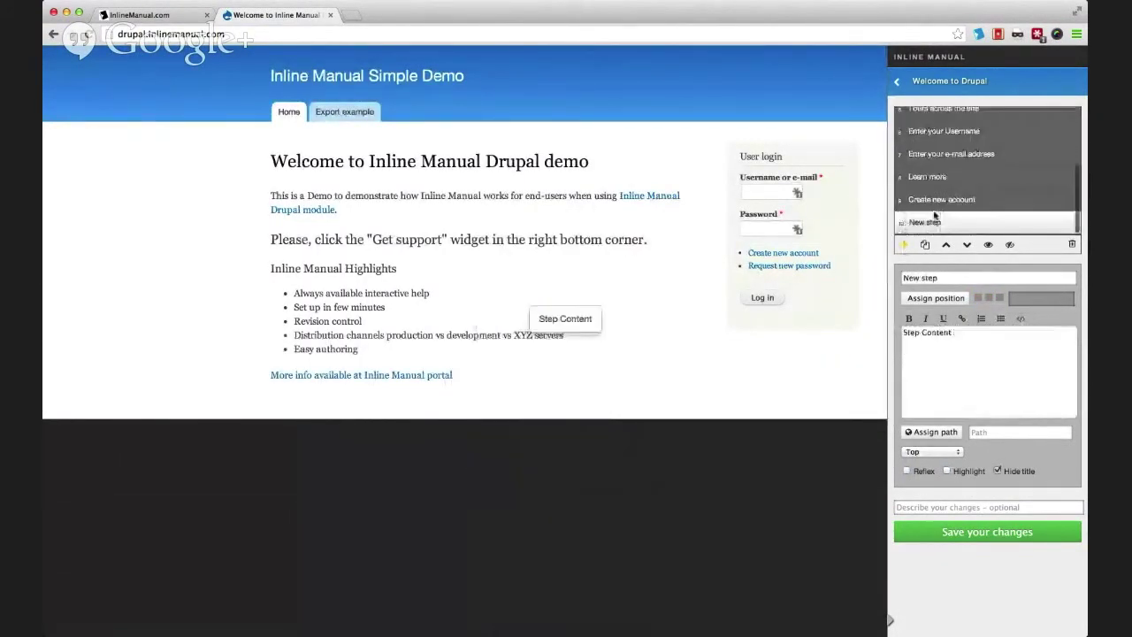
click(926, 301)
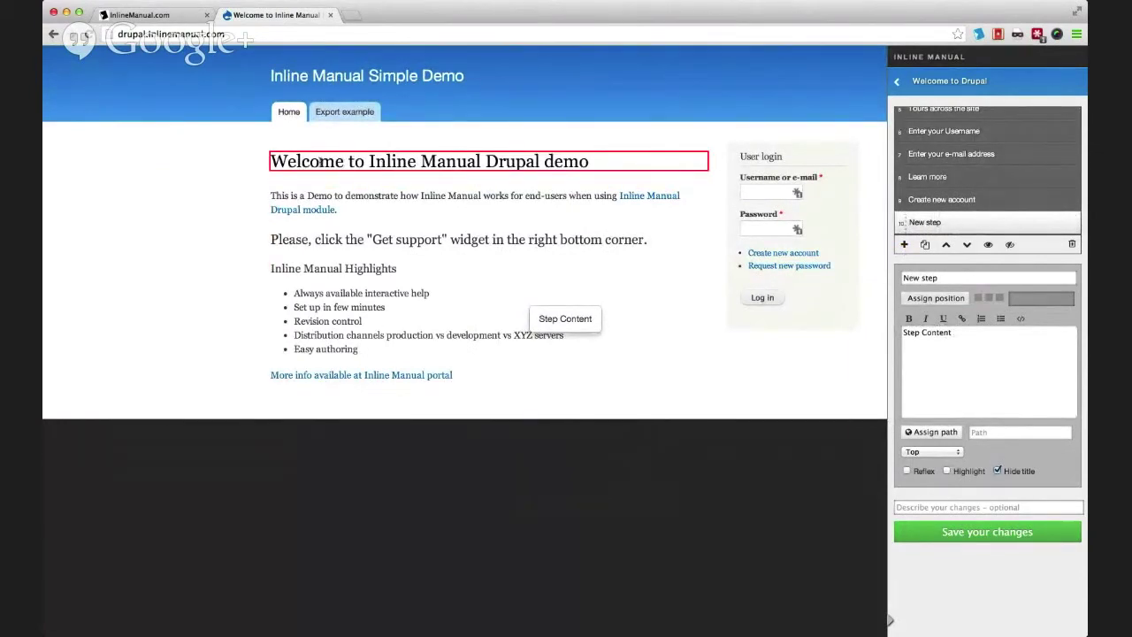
click(337, 78)
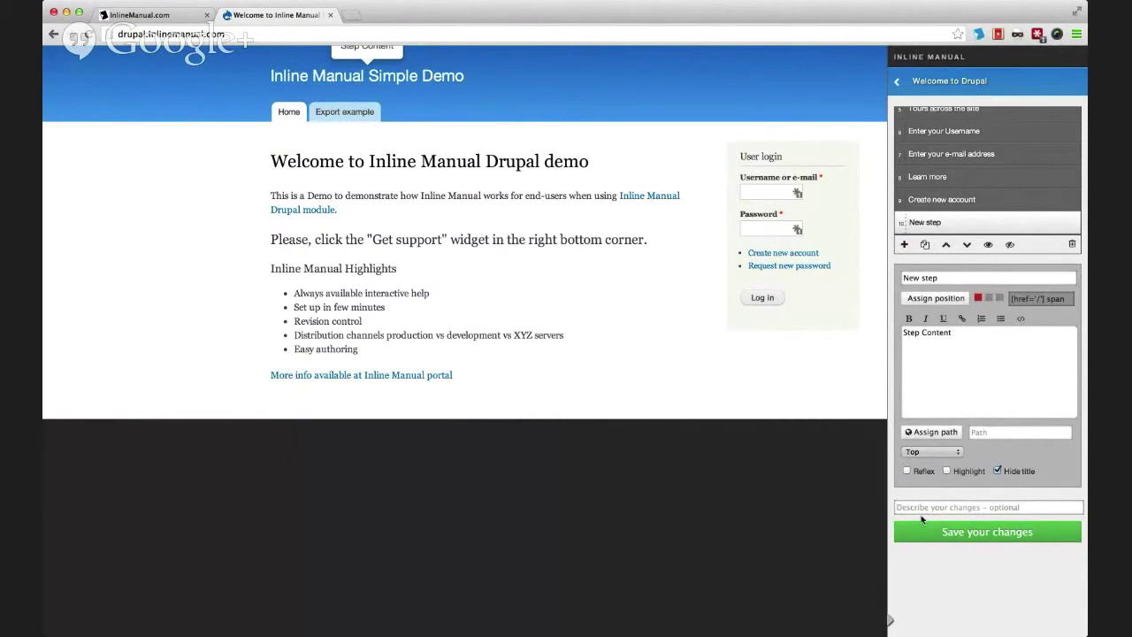
key(b)
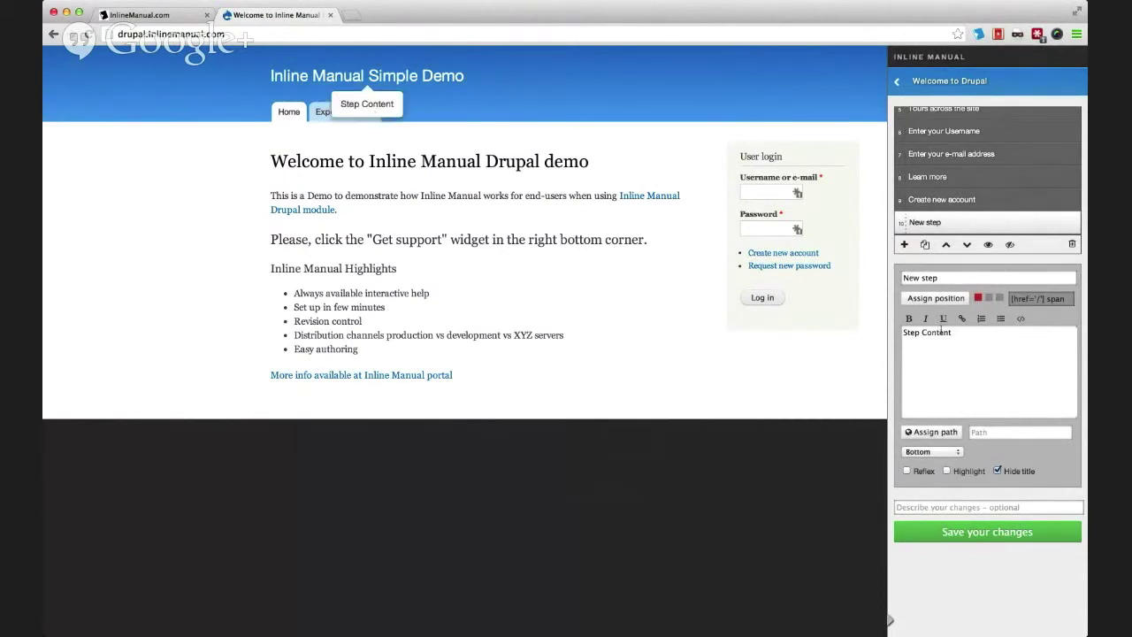
Append "Hello there" to the new step's content and preview the updated tooltip.
click(980, 340)
text(Hello there)
click(989, 245)
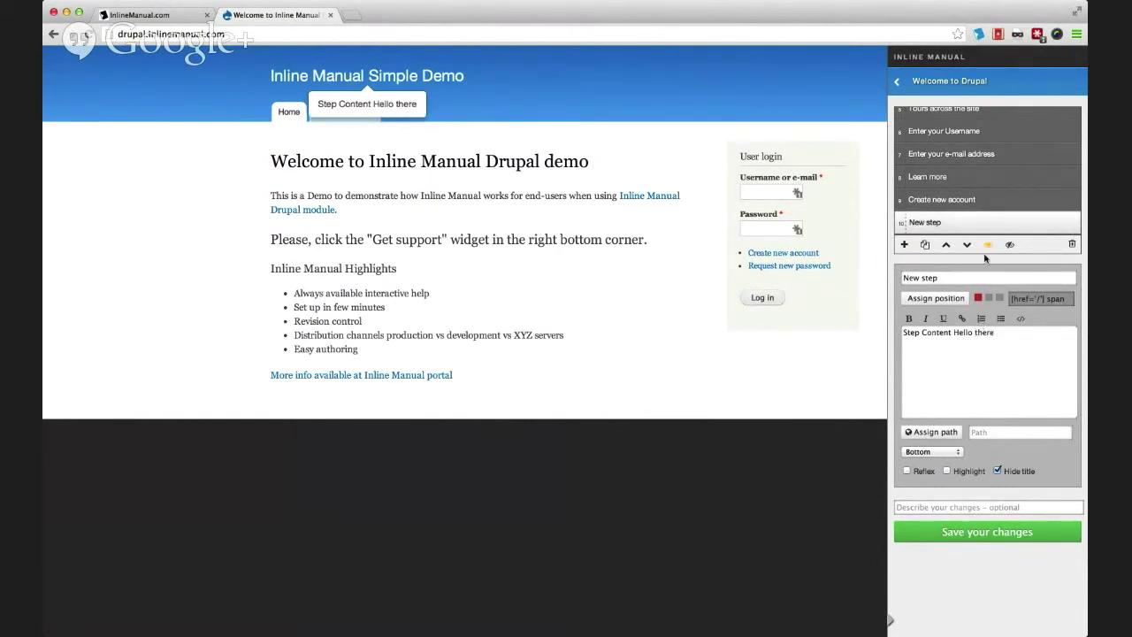
Try the Highlight option on the new step, turn it off again and enable Reflex.
click(946, 471)
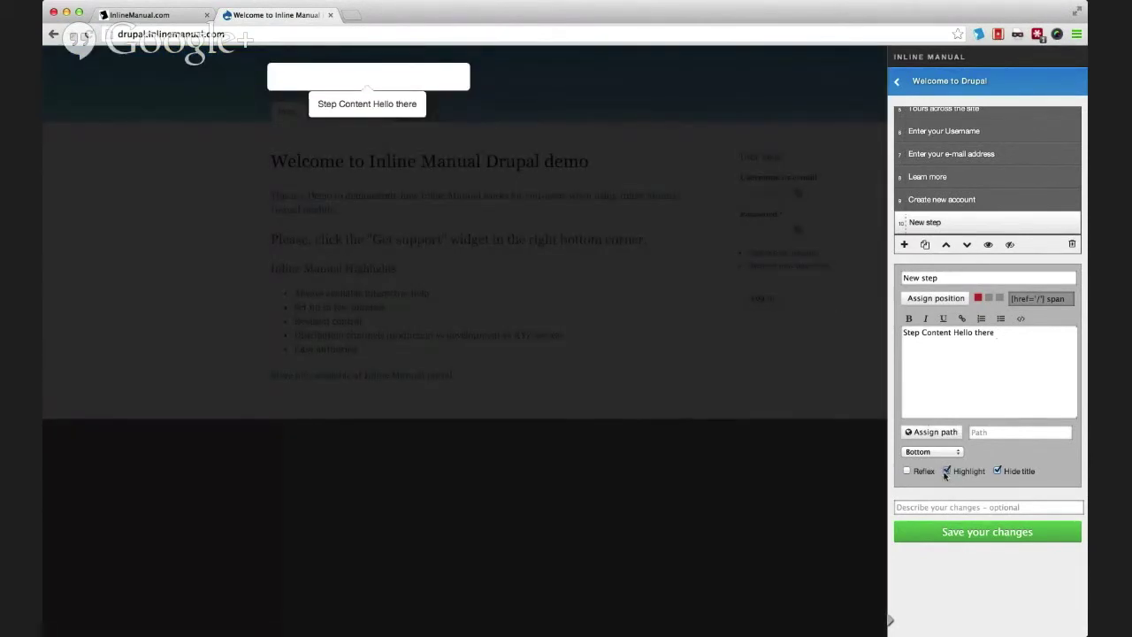
click(946, 472)
click(907, 472)
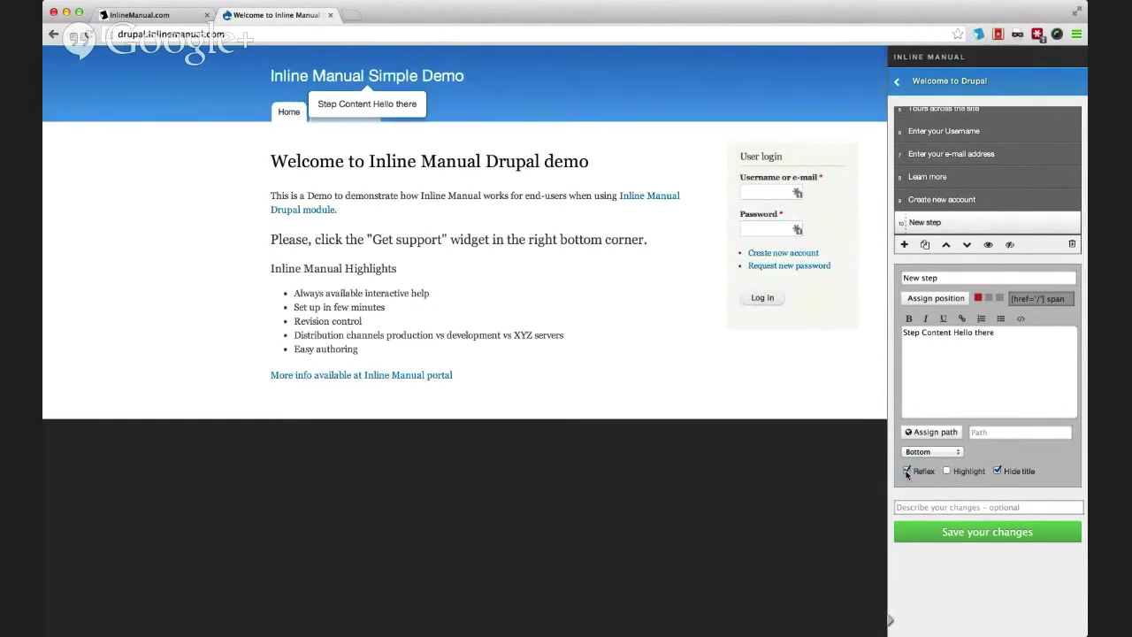
Close the topic authoring panel on the Drupal demo site and switch to the InlineManual portal.
click(1009, 338)
click(977, 36)
click(154, 17)
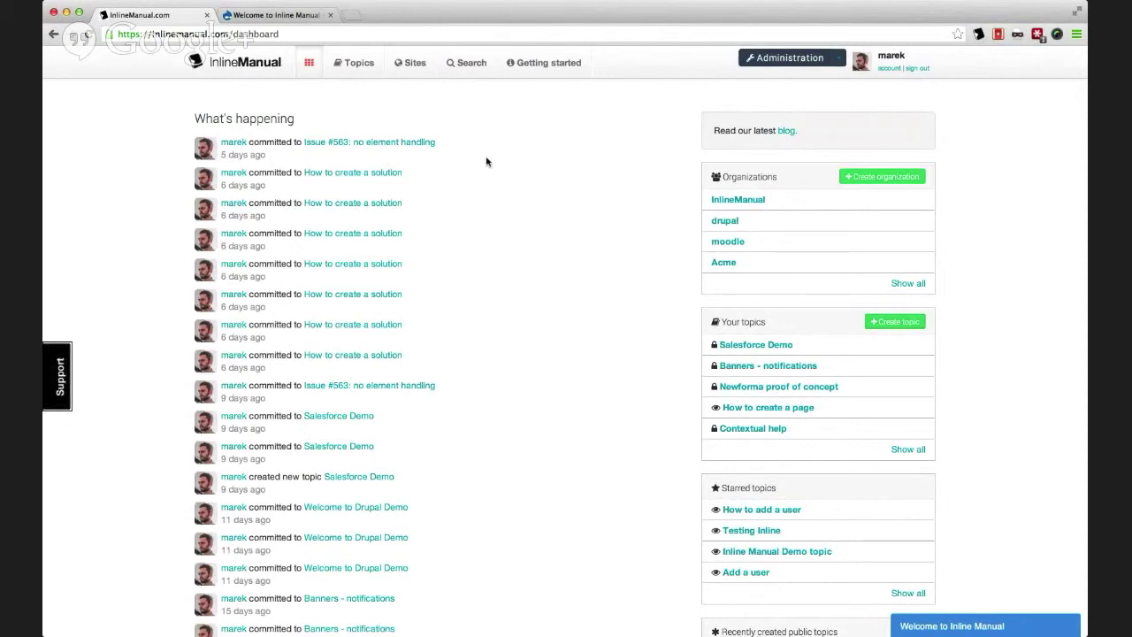
Open the "How to create a page" topic from the portal's topic list and review its revisions, releases and permissions.
click(357, 63)
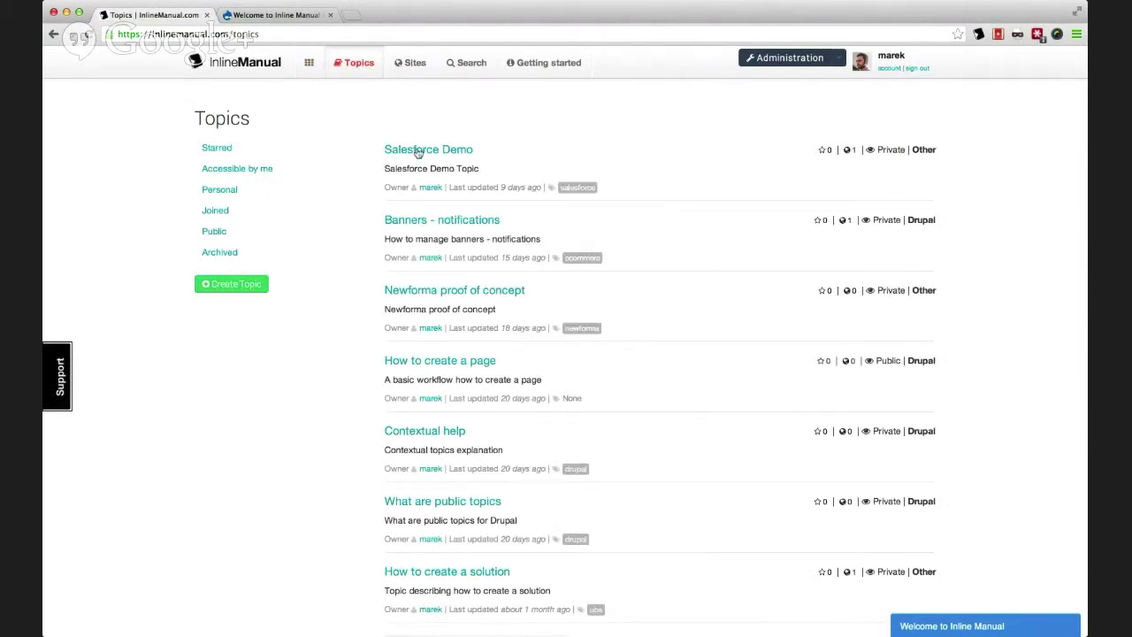
scroll(430, 327, down, 2)
click(426, 277)
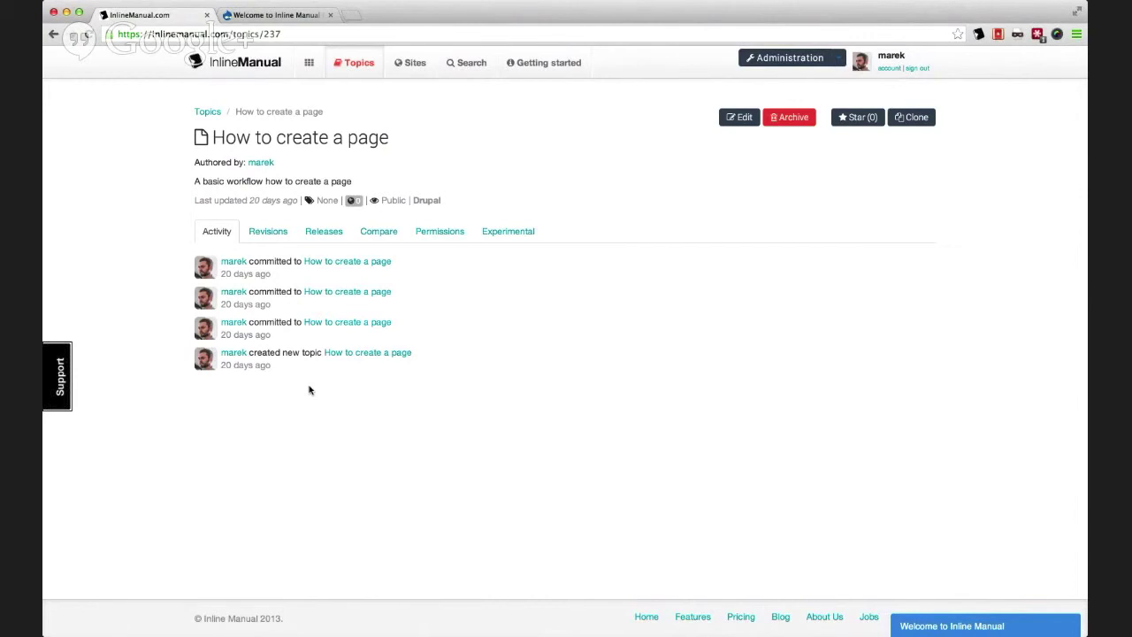
click(259, 231)
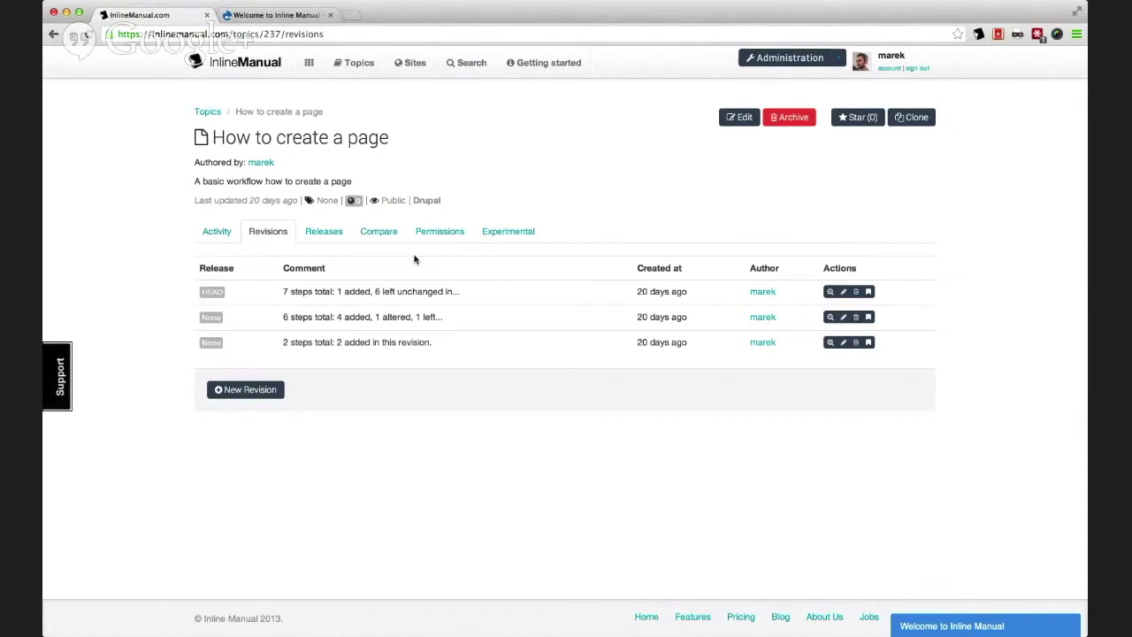
click(324, 233)
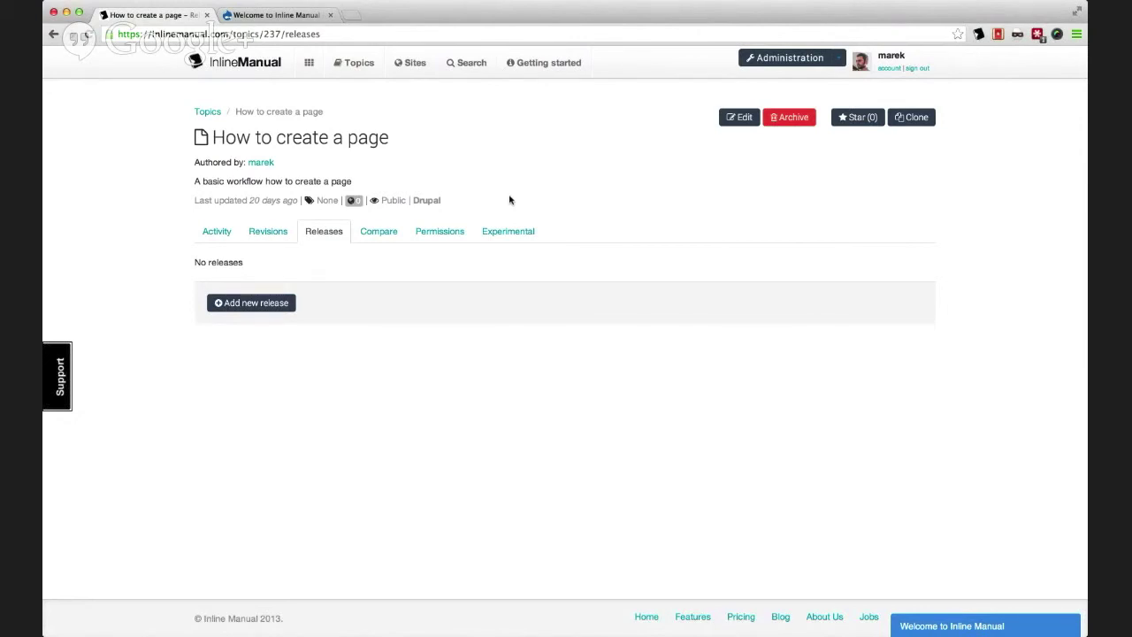
click(258, 234)
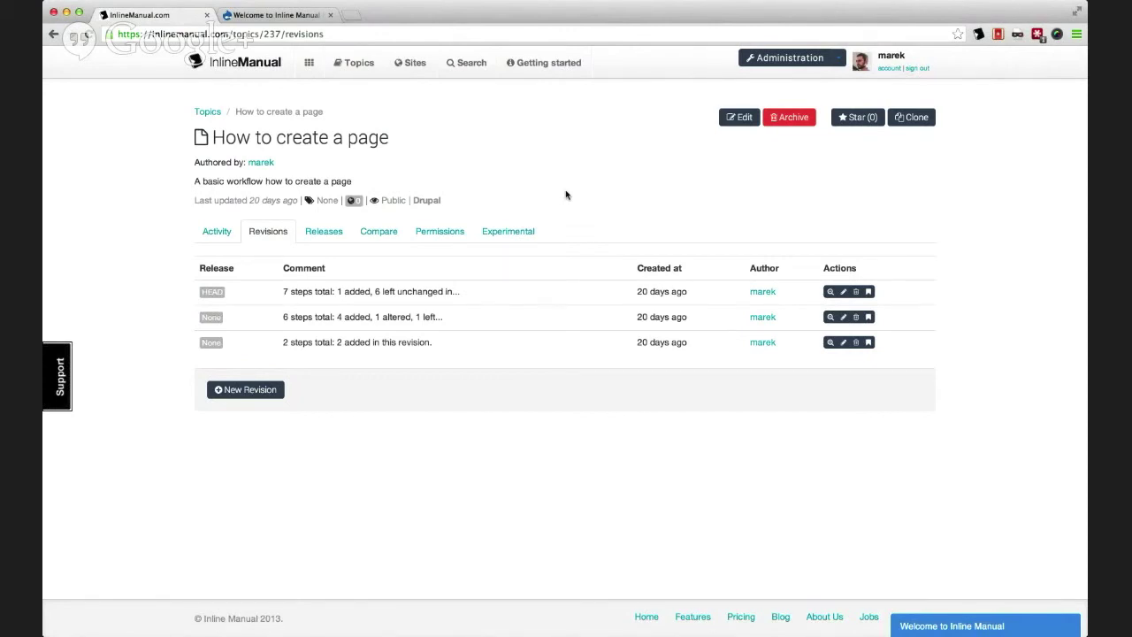
click(444, 234)
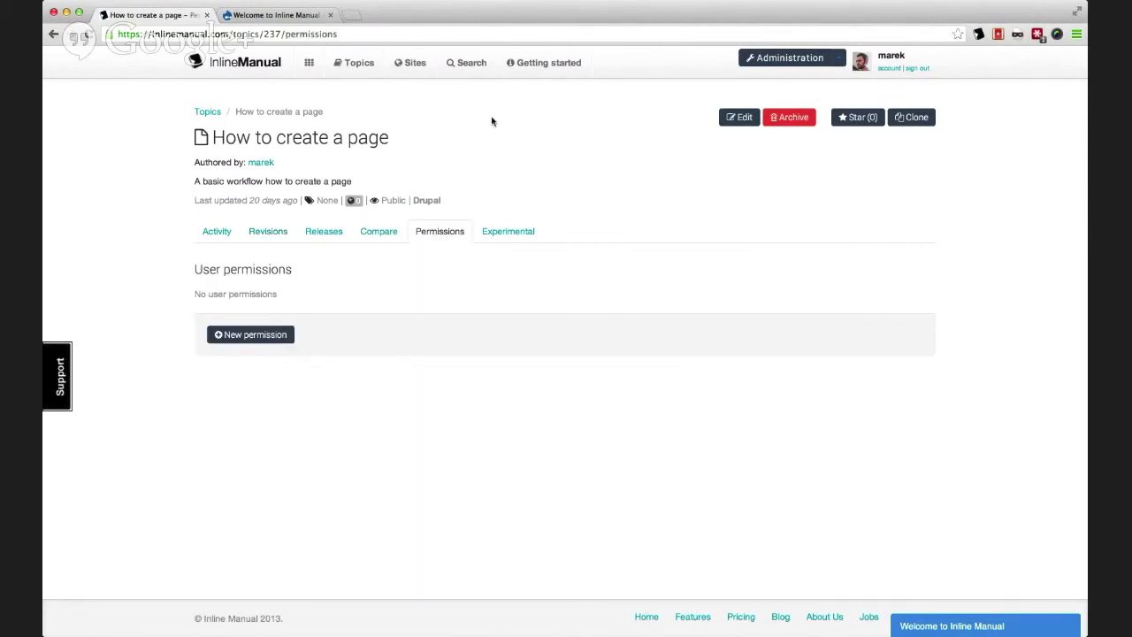
Go to the portal's platforms page at inlinemanual.com/platforms and view the Drupal platform's public topics.
click(351, 64)
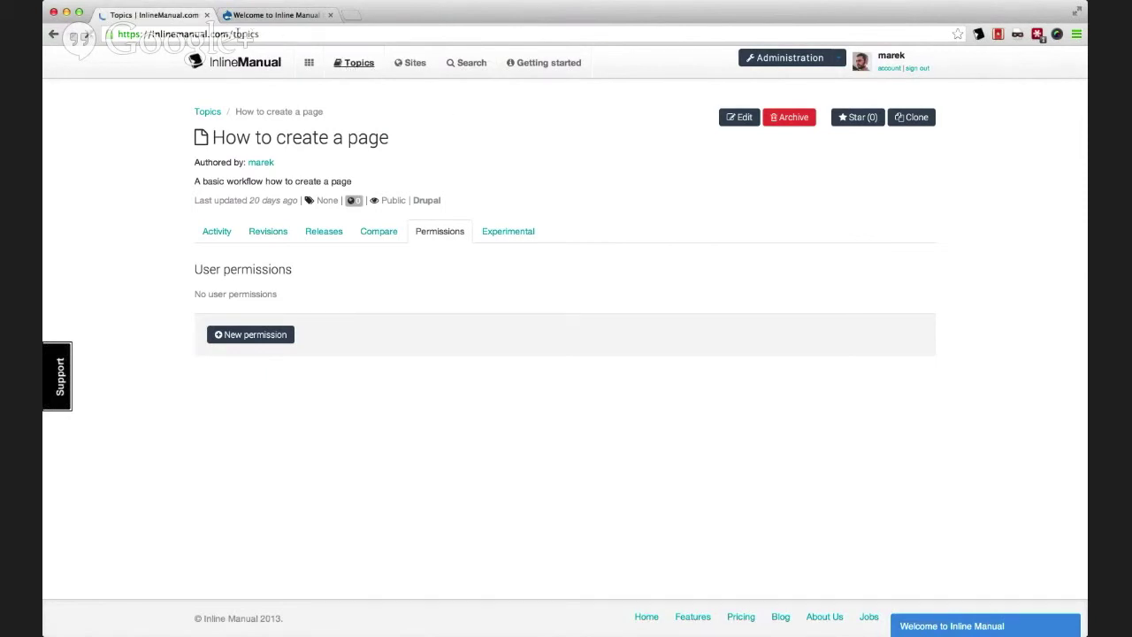
double_click(237, 33)
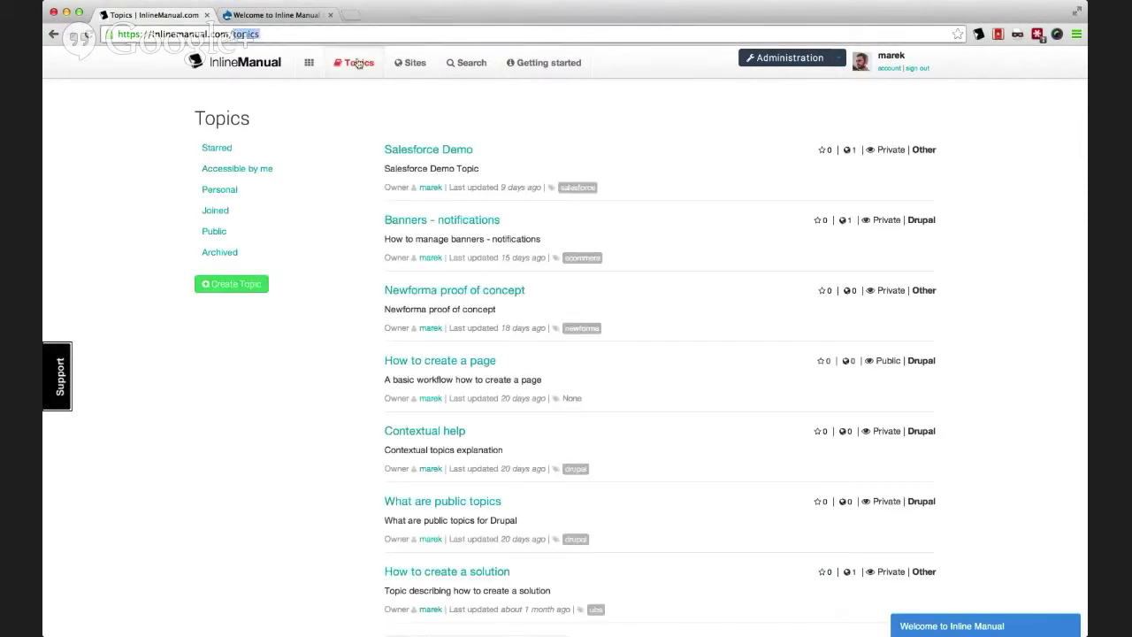
text(platforms)
key(Return)
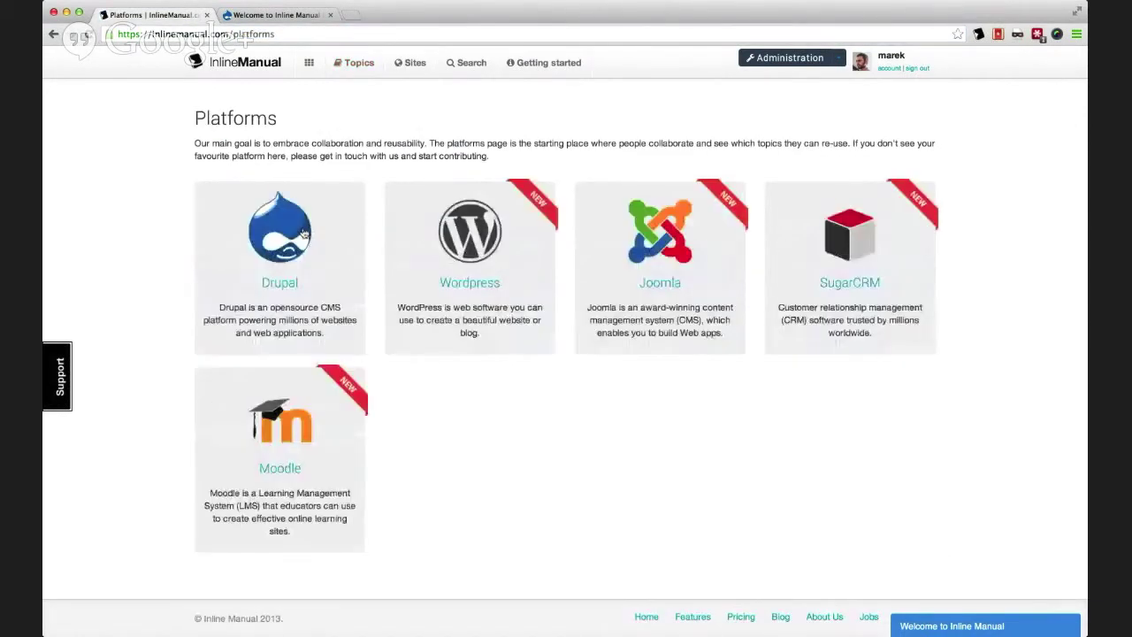
click(285, 245)
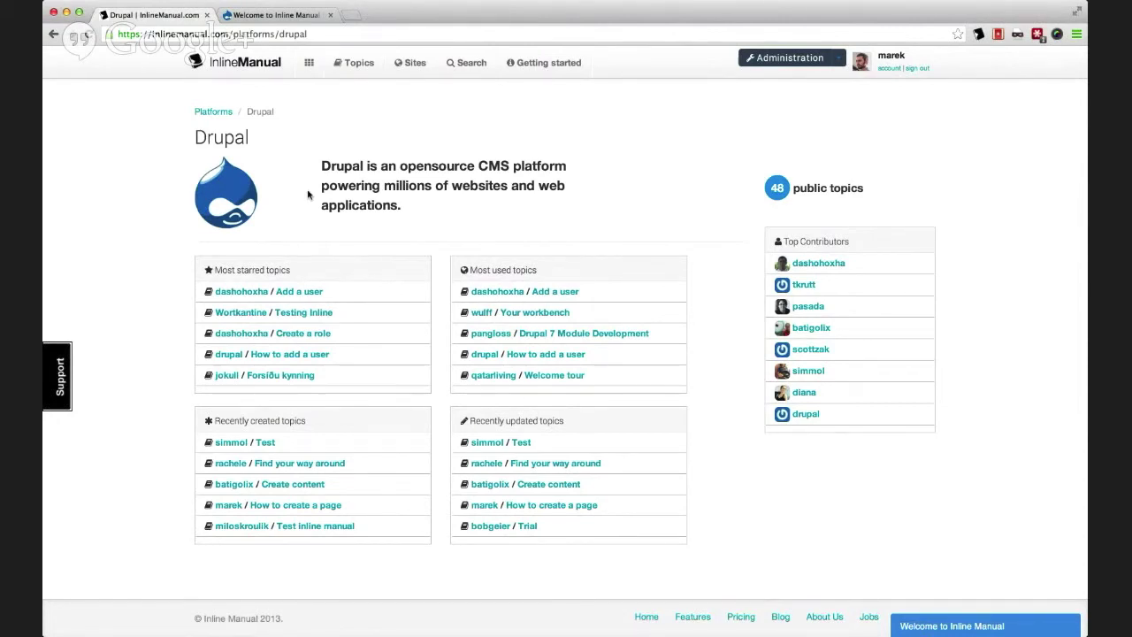
Try to open the drupal.inlinemanual.com entry from the portal's site list and return to the list.
click(409, 65)
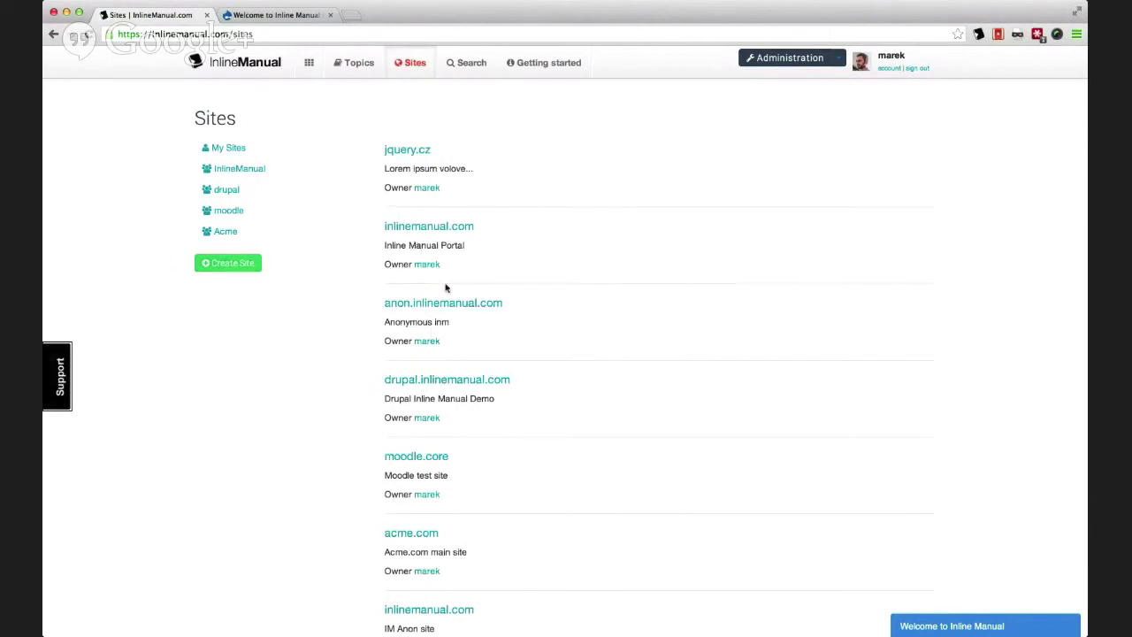
scroll(445, 295, down, 1)
click(453, 322)
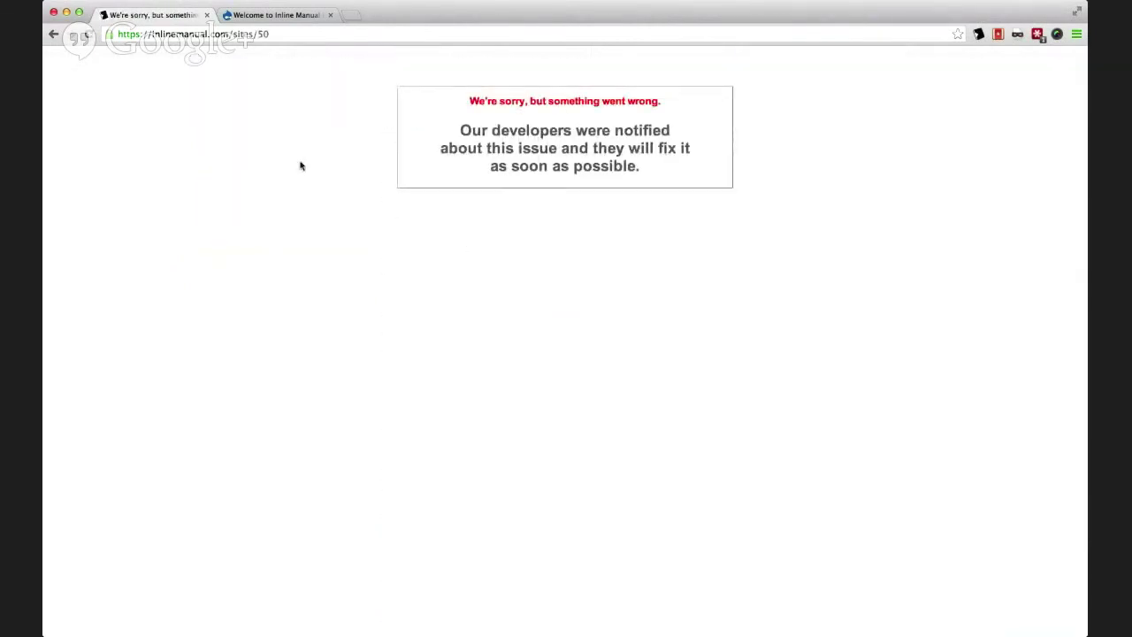
key(super+bracketleft)
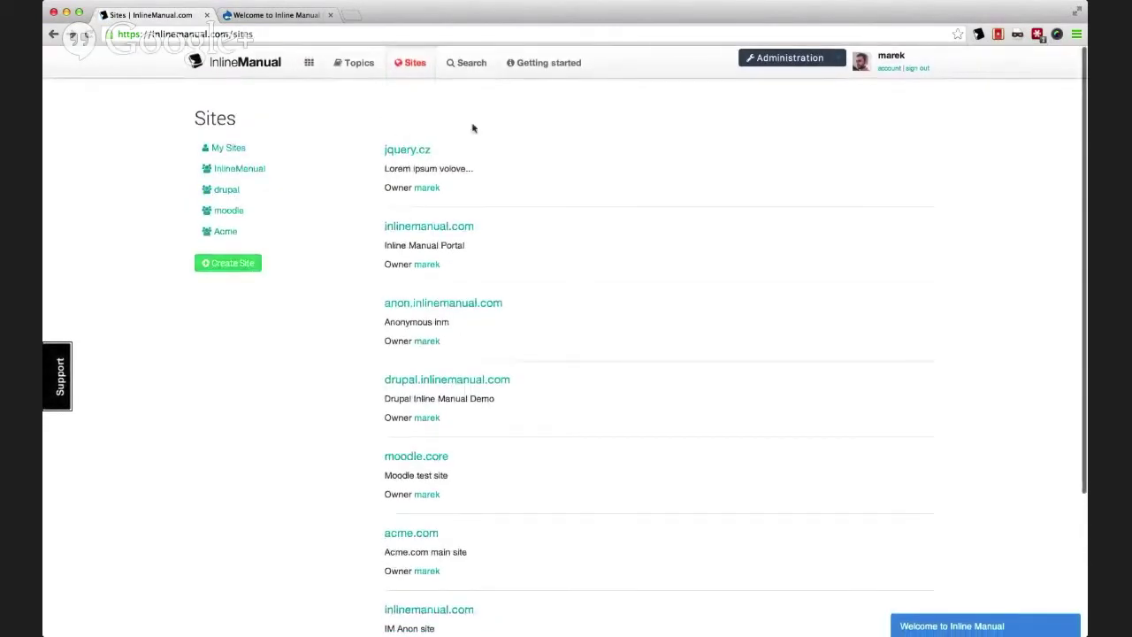
Reload the Drupal demo site and open the sample documentation linked from its Export example page.
click(273, 16)
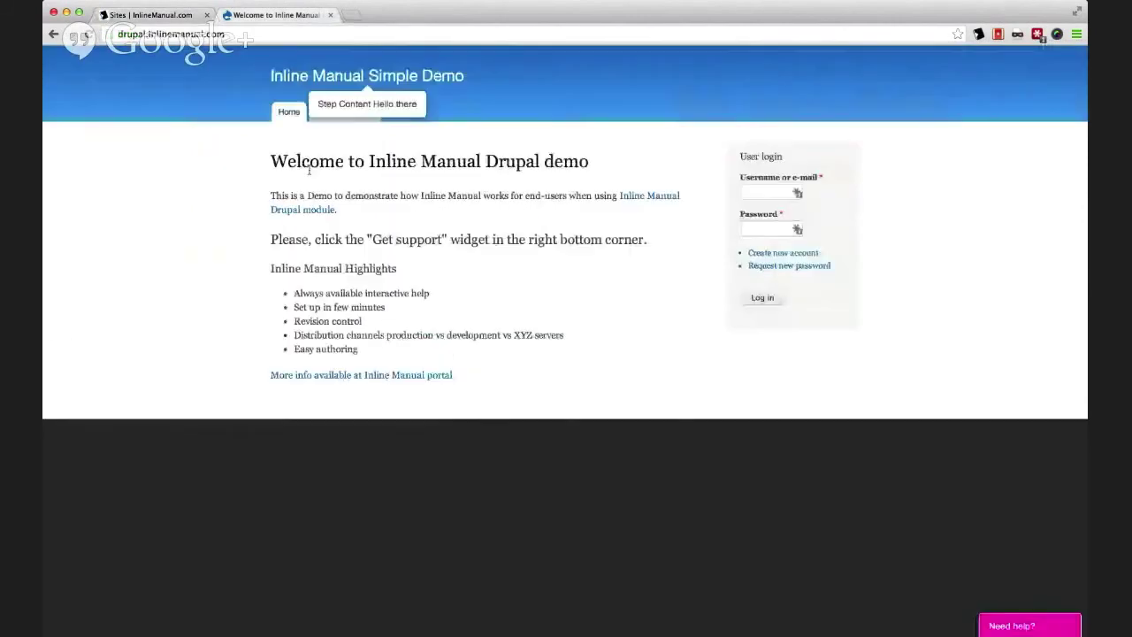
click(263, 32)
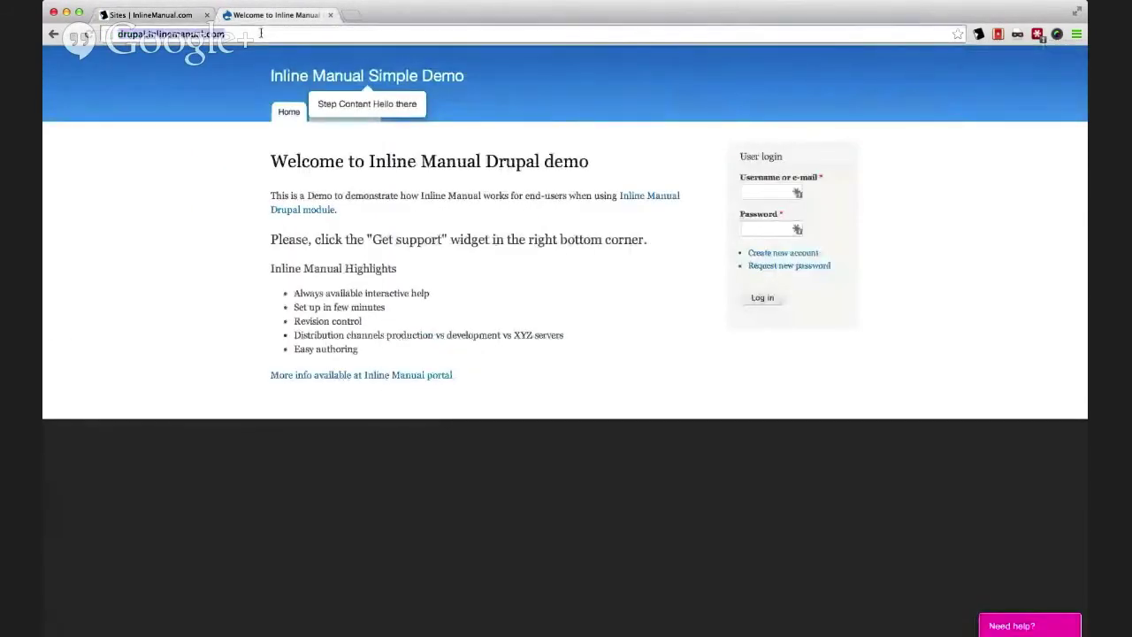
click(469, 166)
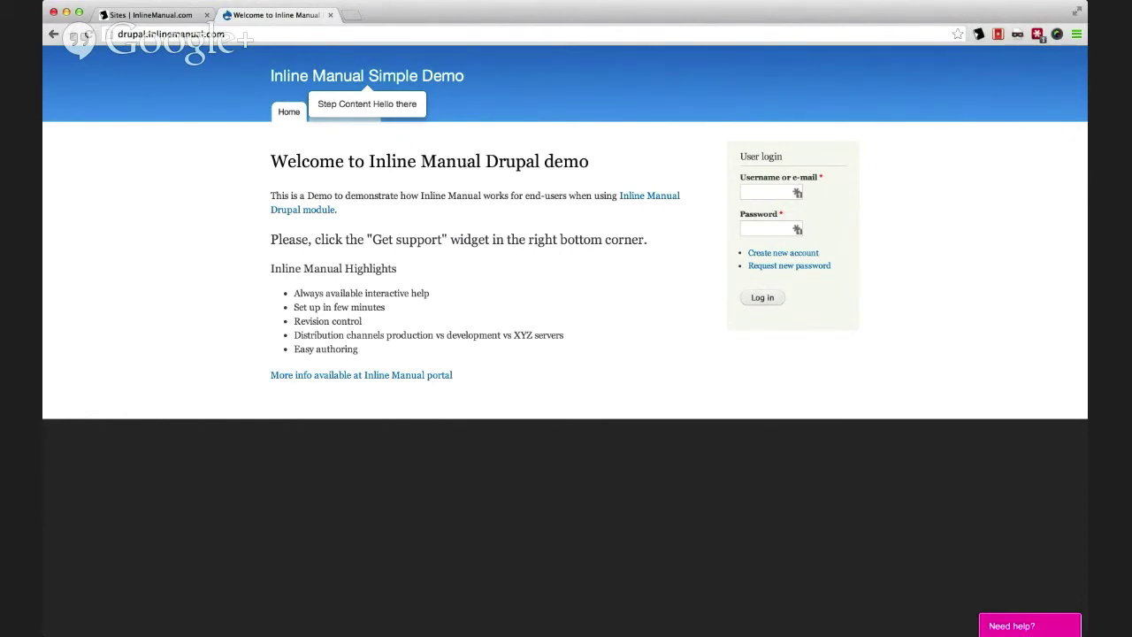
click(249, 32)
key(Return)
click(348, 114)
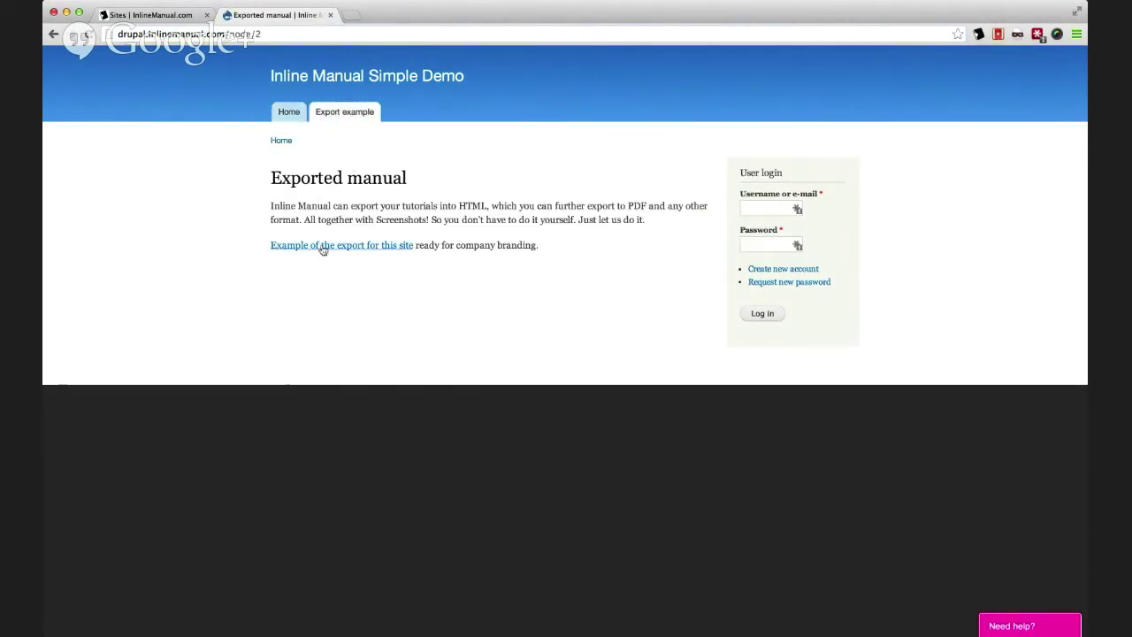
click(324, 247)
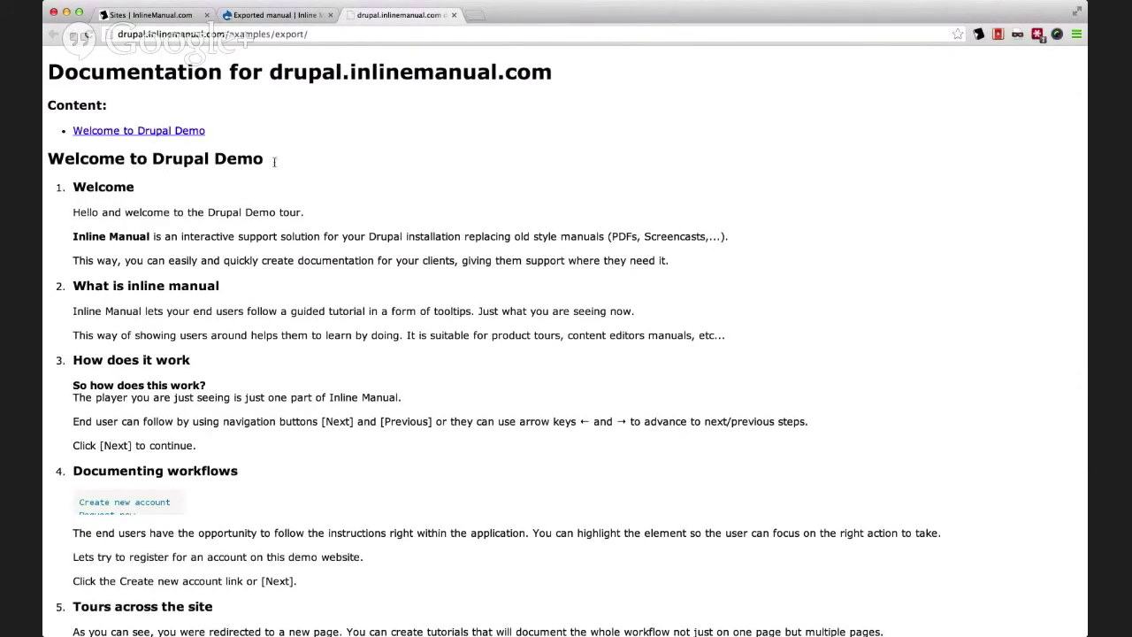
Examine the exported documentation to its end and compare its field screenshots with the demo site's Create new account form.
scroll(274, 162, down, 5)
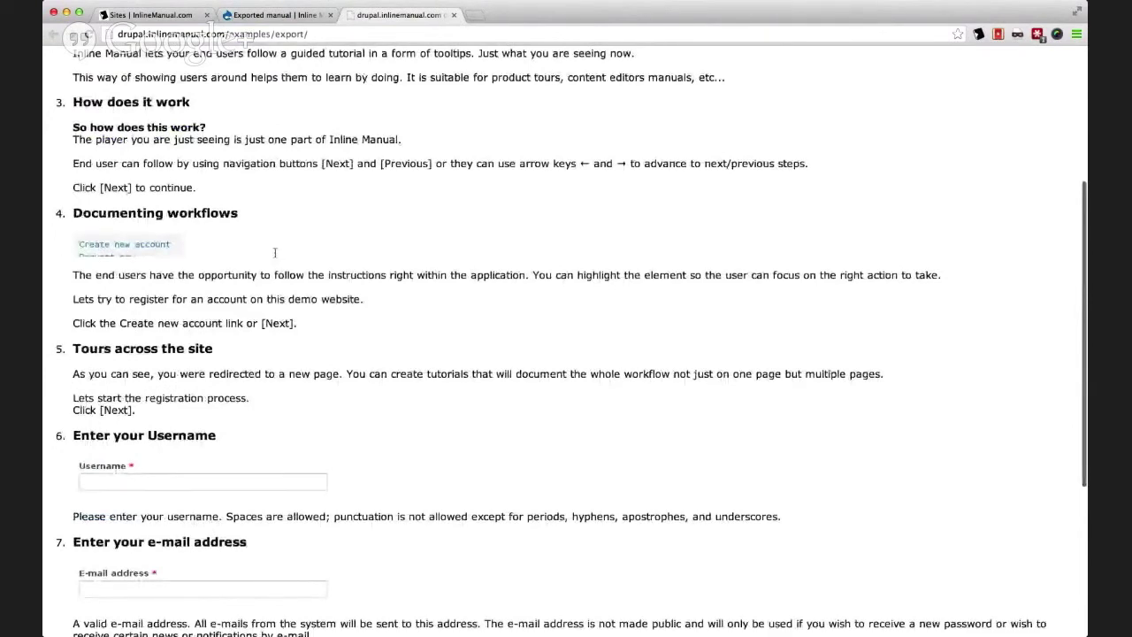
scroll(274, 253, down, 4)
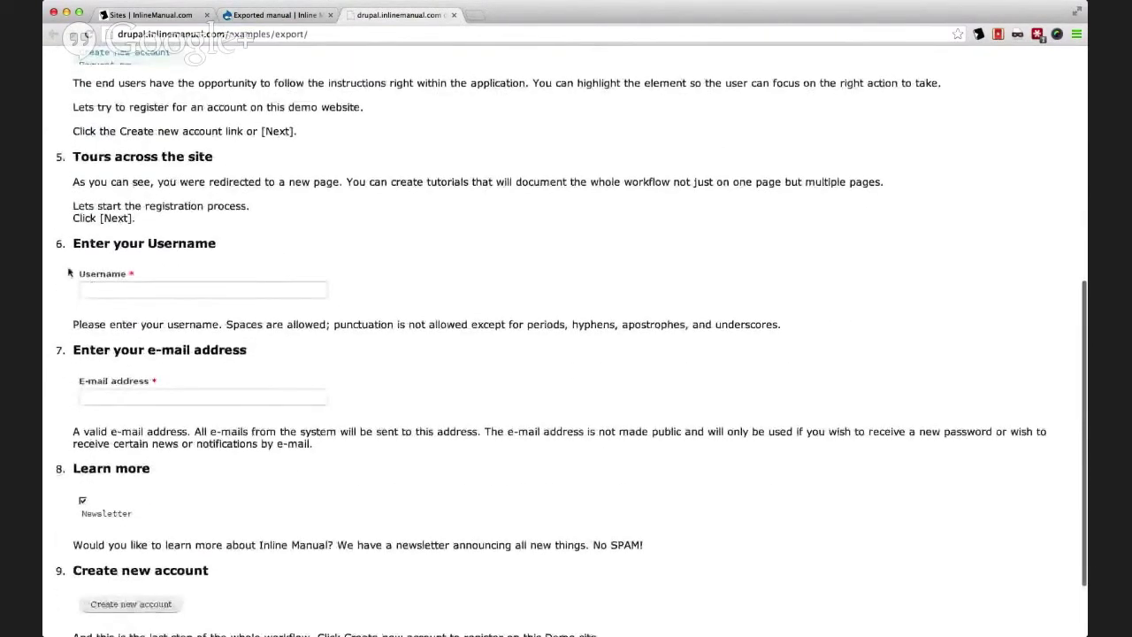
triple_click(237, 299)
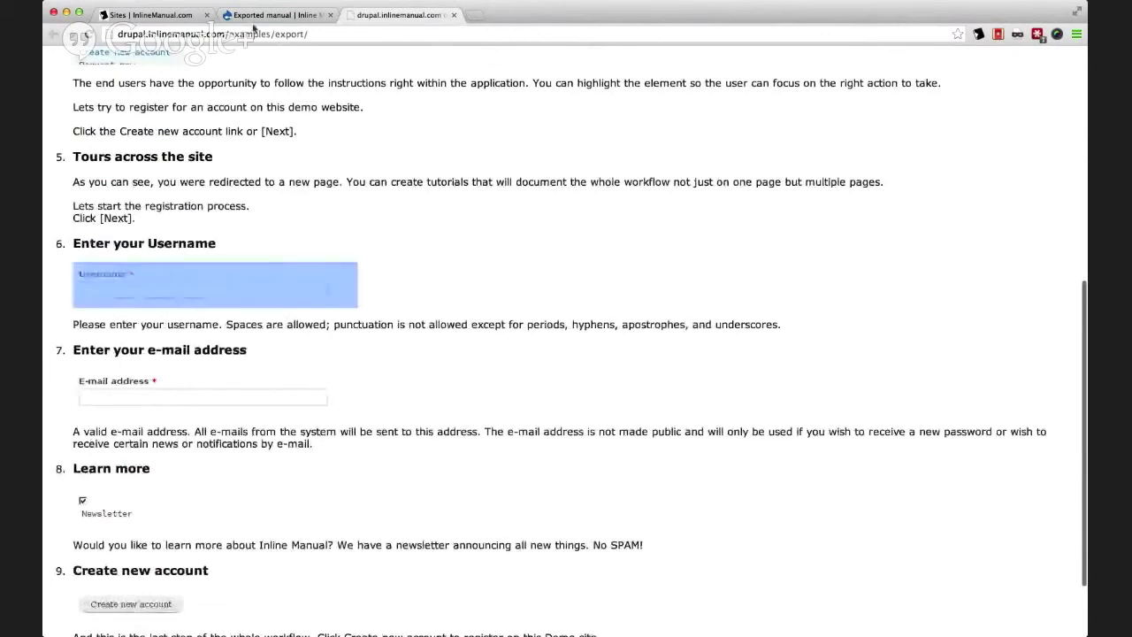
click(265, 15)
click(761, 269)
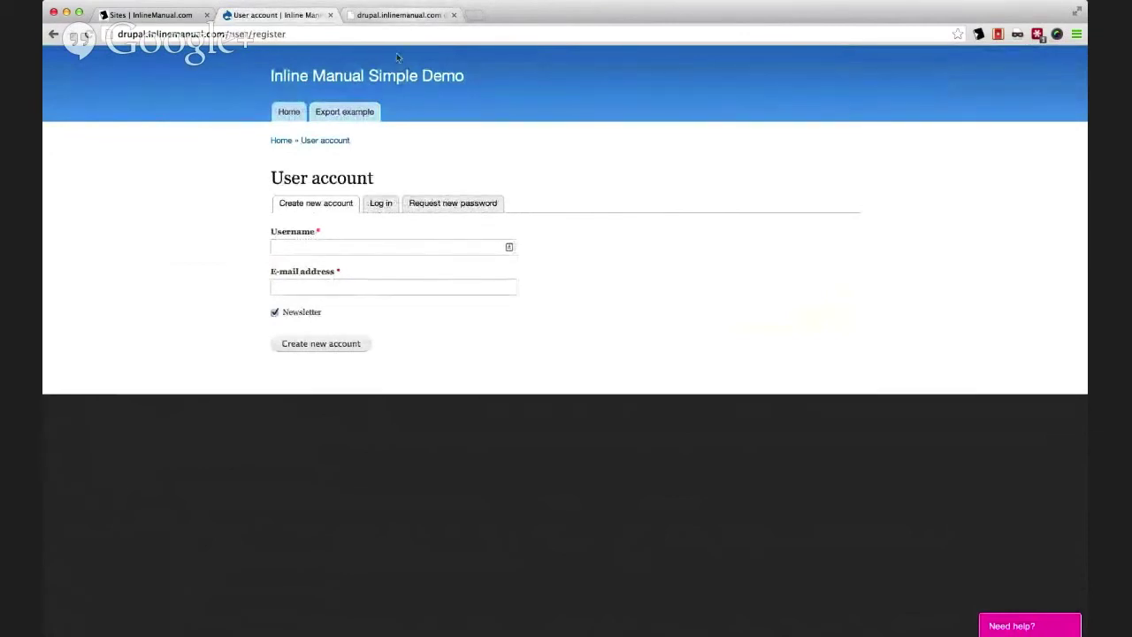
click(398, 15)
scroll(408, 337, down, 1)
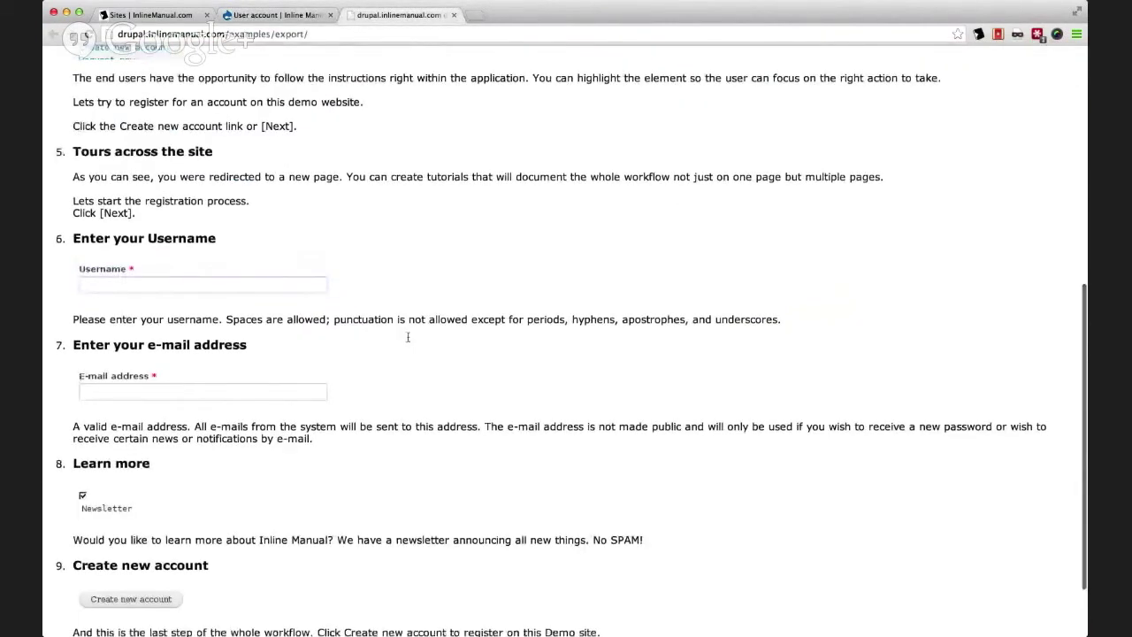
scroll(408, 337, down, 2)
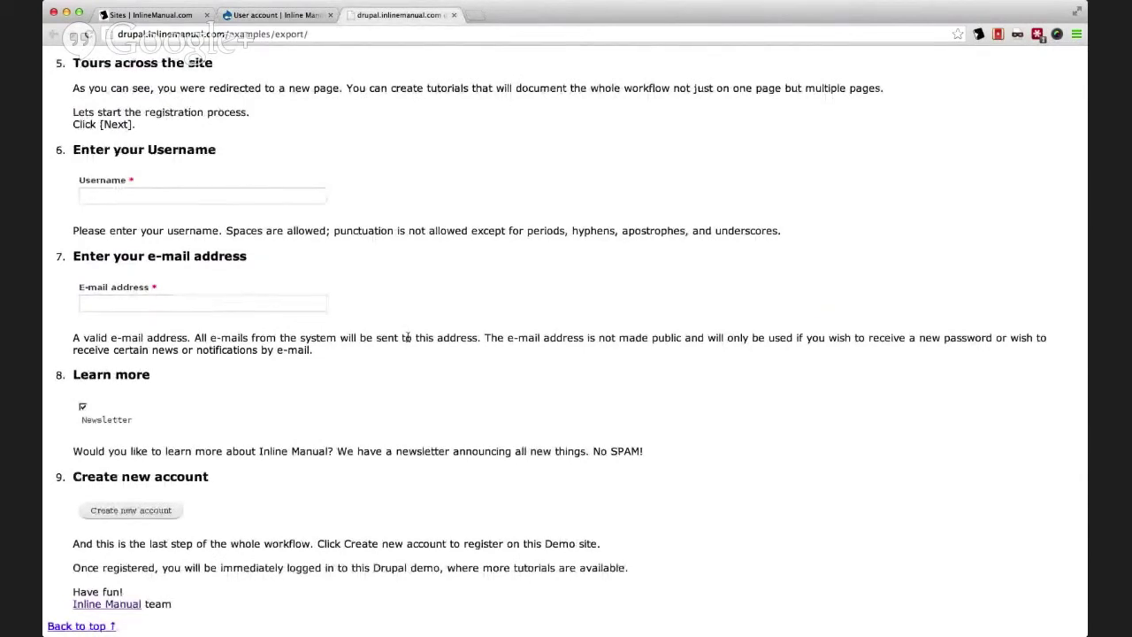
scroll(406, 335, up, 10)
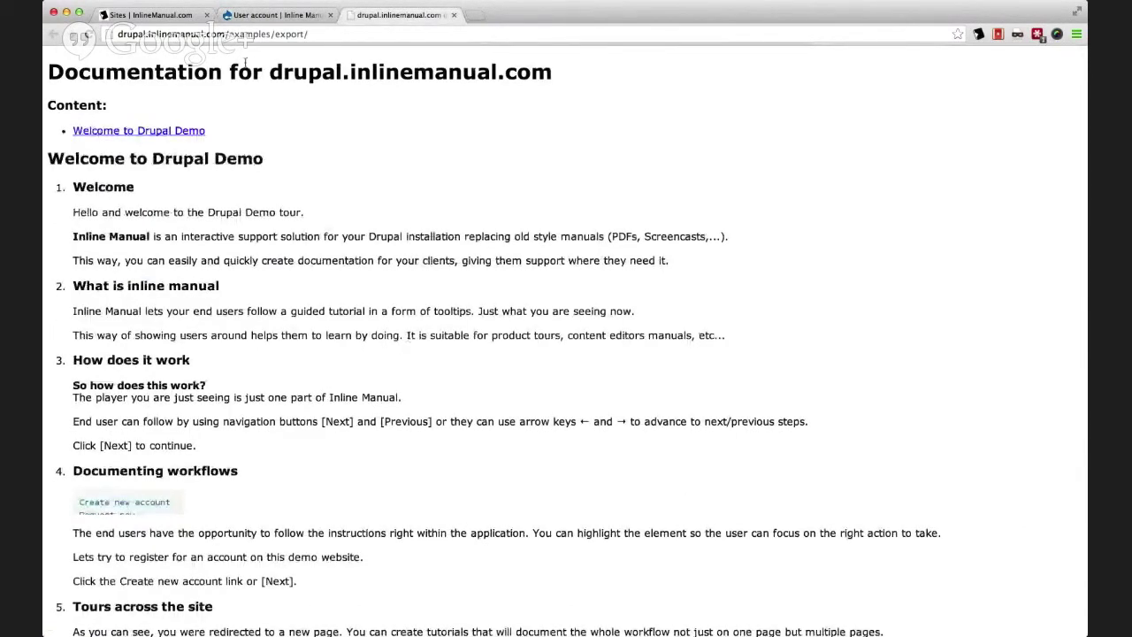
Sign out of the InlineManual portal and highlight the "Integrates with" line on the public home page.
click(151, 15)
click(215, 66)
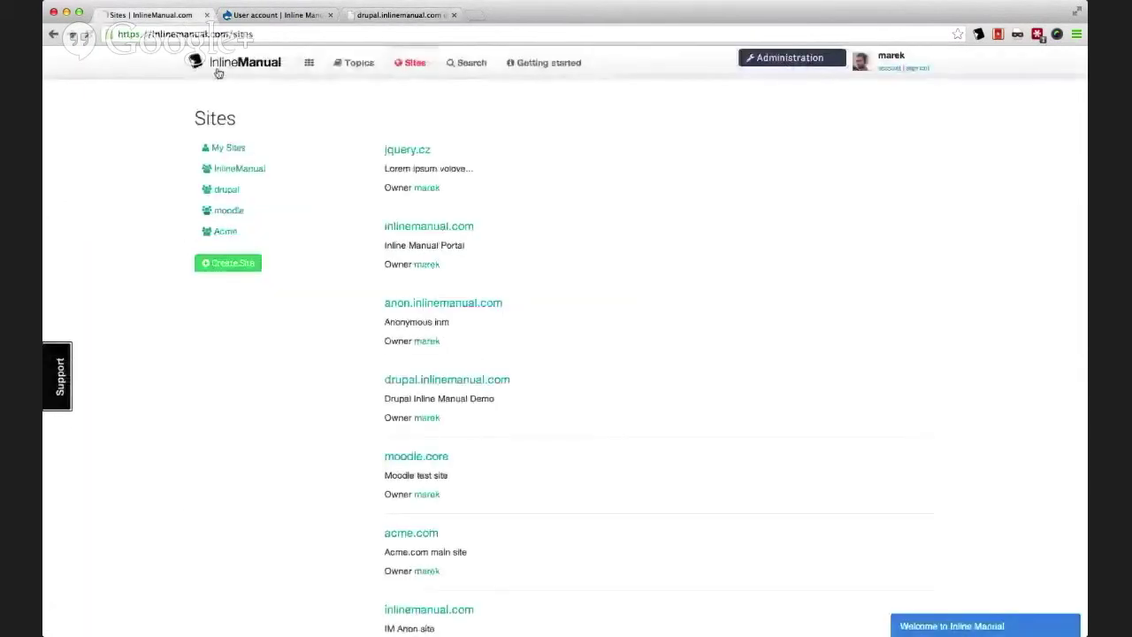
click(918, 69)
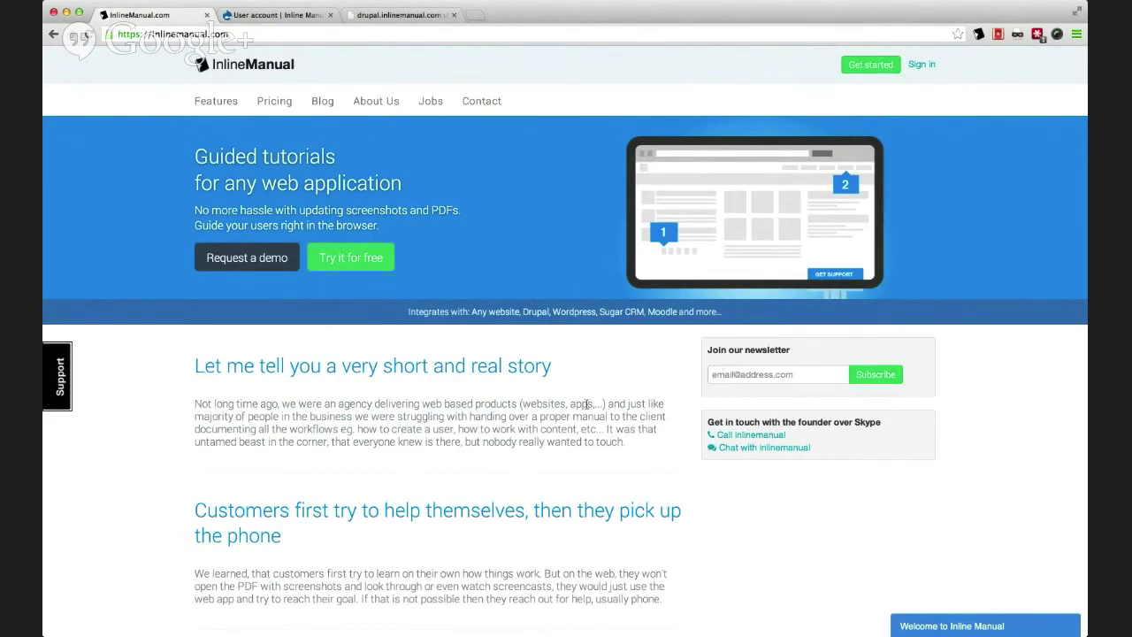
drag(397, 316, 731, 319)
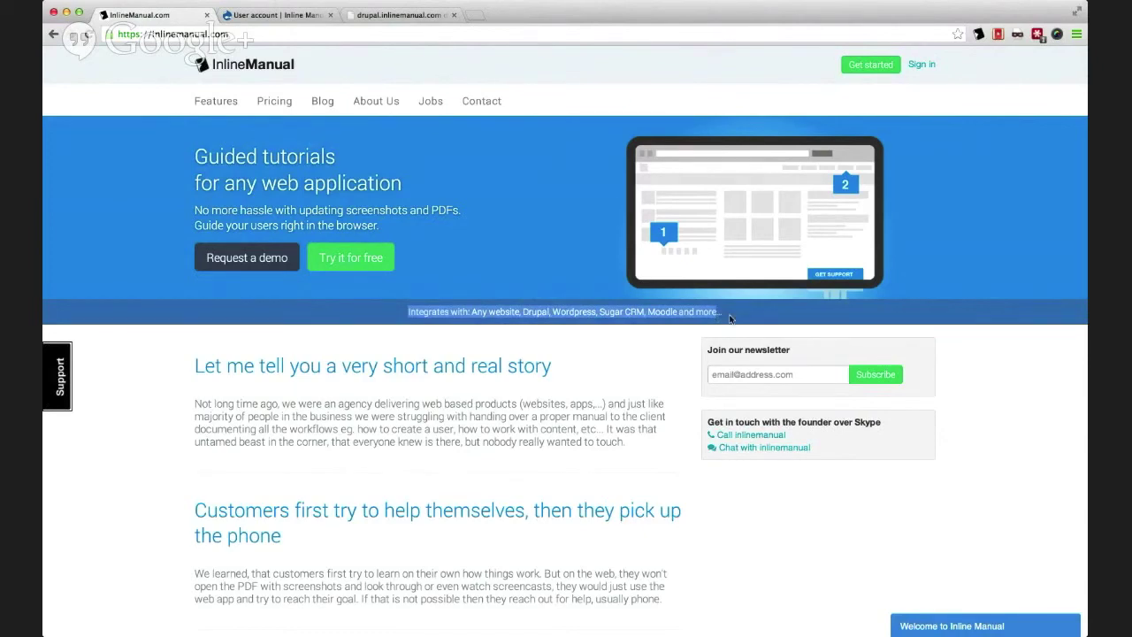